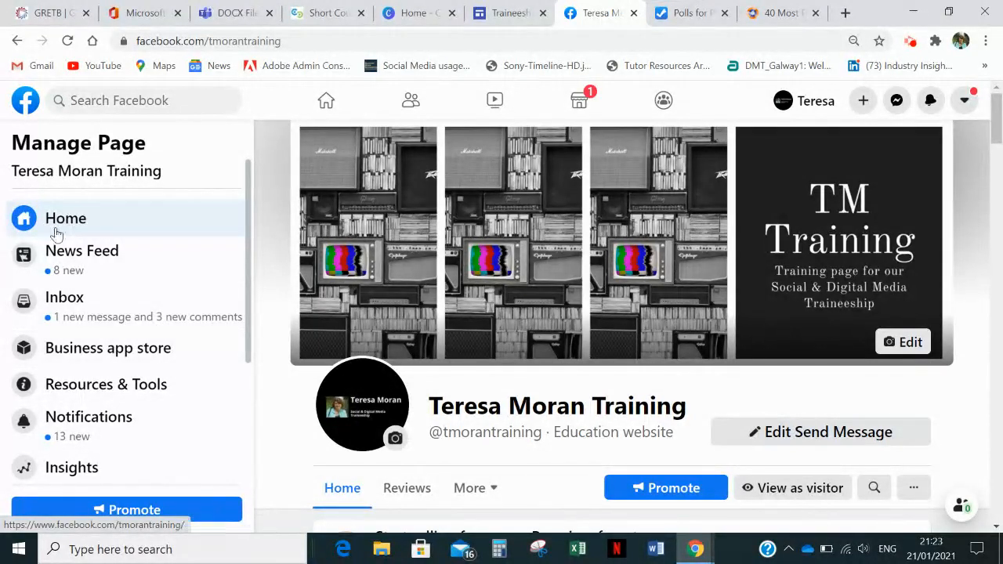
- Search Facebook for "poll" to find the Poll app page
{"action": "left_click", "coordinate": [128, 101]}
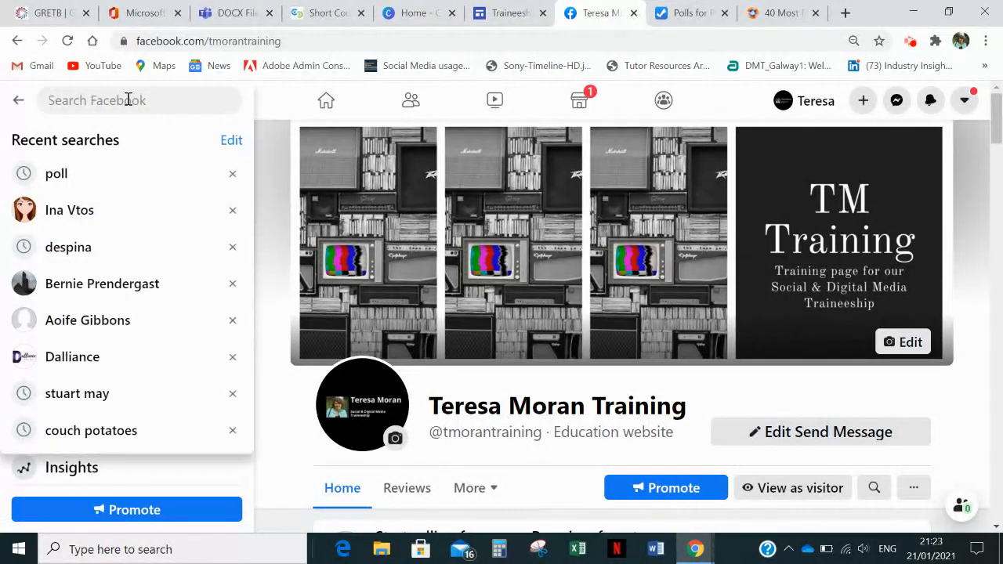
{"action": "type", "text": "poll"}
{"action": "key", "text": "Return"}
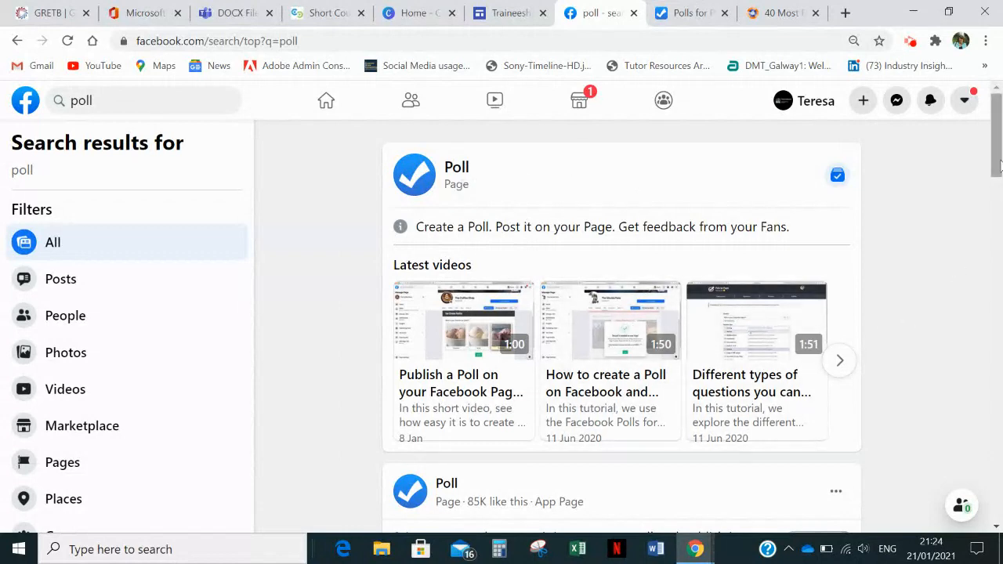
{"action": "mouse_move", "coordinate": [998, 165]}
{"action": "left_mouse_down"}
{"action": "mouse_move", "coordinate": [997, 294]}
{"action": "mouse_move", "coordinate": [996, 181]}
{"action": "mouse_move", "coordinate": [980, 165]}
{"action": "left_mouse_up"}
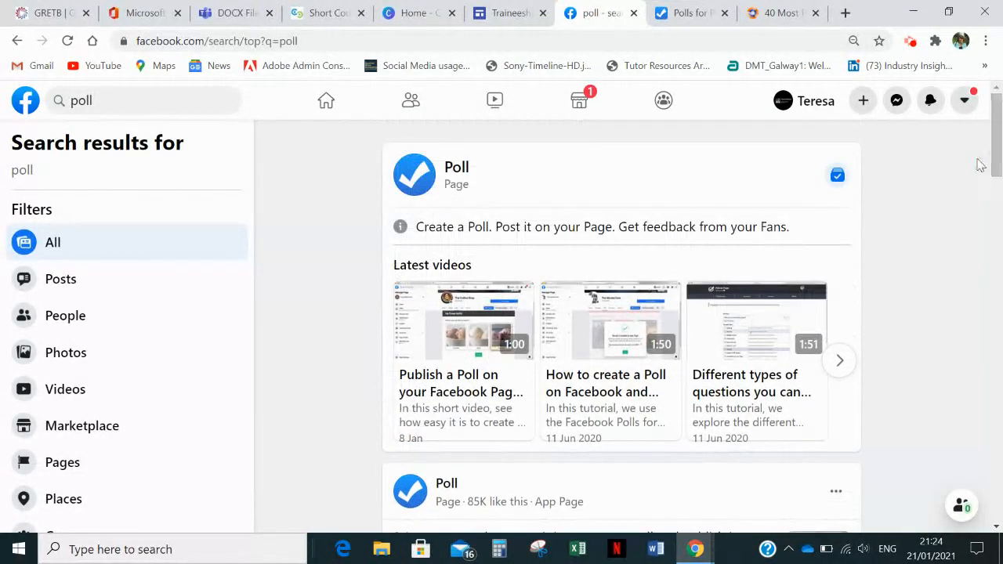
- Switch to the open Polls for Pages poll and open its first question, "Connect with friends on Facebook", for editing
{"action": "left_click", "coordinate": [687, 14]}
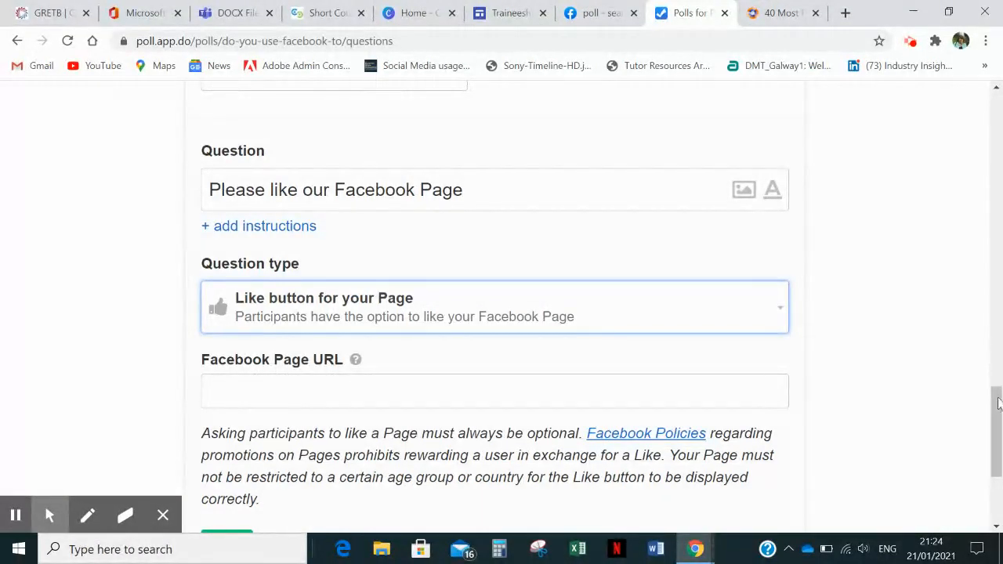
{"action": "left_click", "coordinate": [998, 408]}
{"action": "left_click_drag", "start_coordinate": [997, 407], "coordinate": [997, 94]}
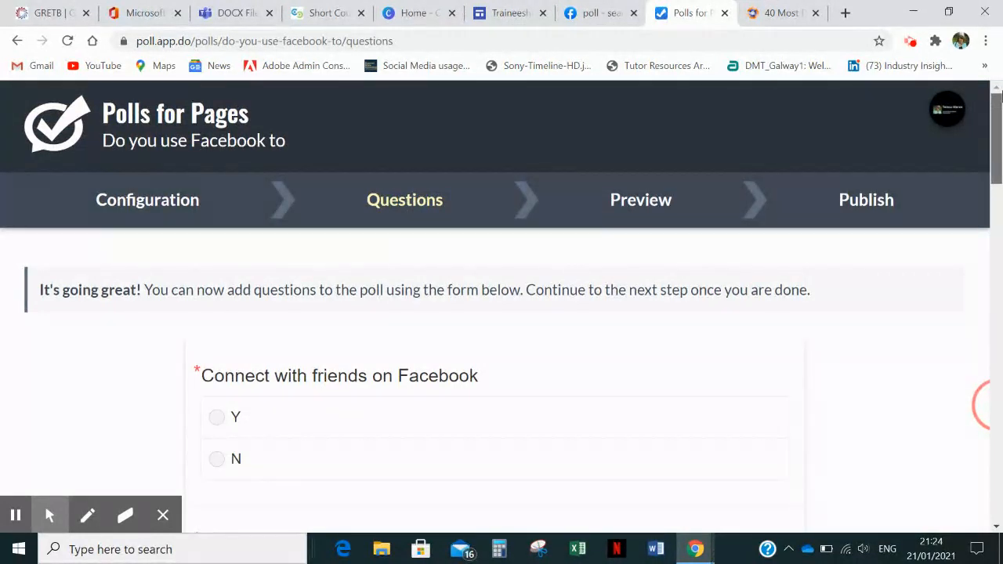
{"action": "left_click_drag", "start_coordinate": [999, 114], "coordinate": [999, 144]}
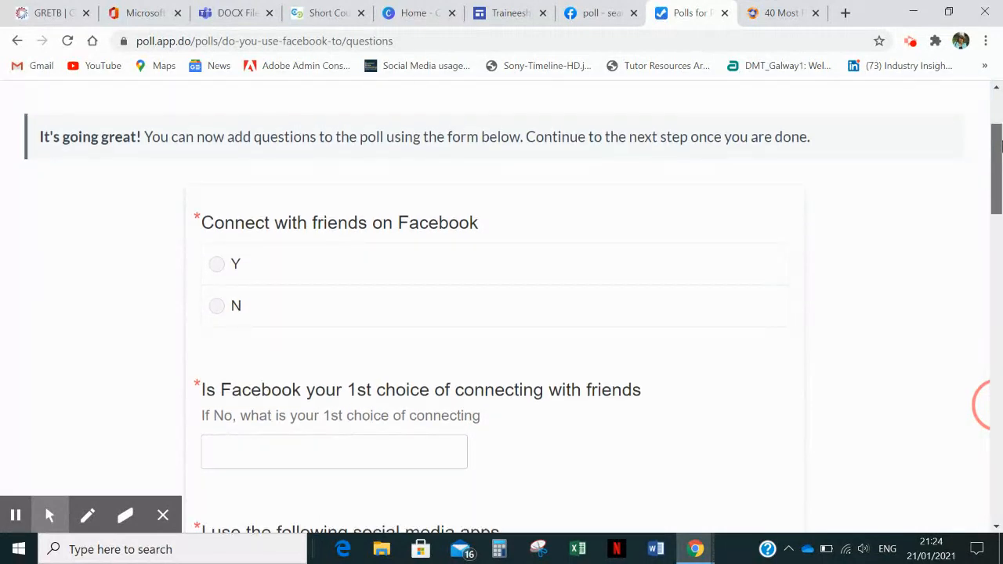
{"action": "left_click_drag", "start_coordinate": [1002, 146], "coordinate": [1002, 155]}
{"action": "mouse_move", "coordinate": [208, 191]}
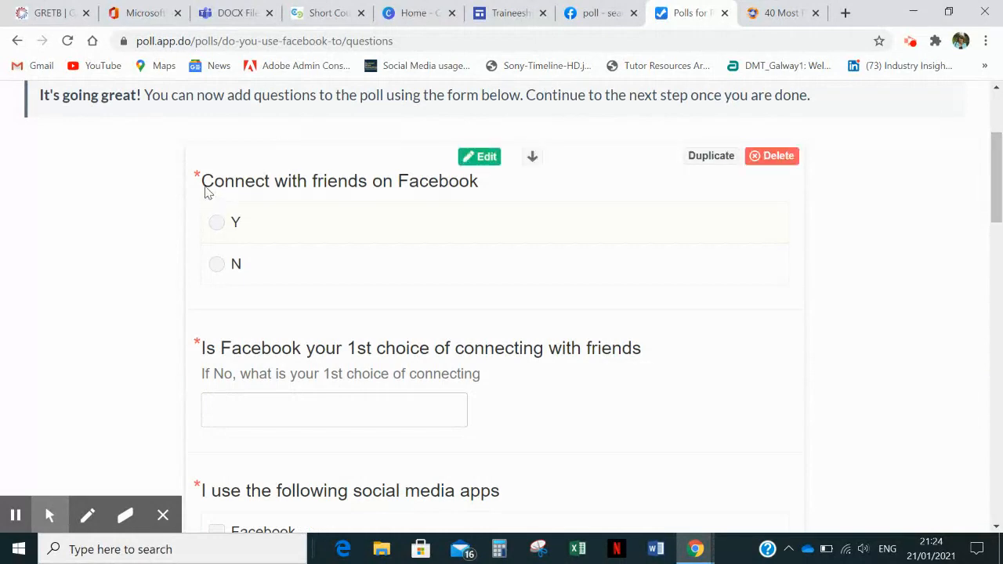
{"action": "left_click", "coordinate": [483, 159]}
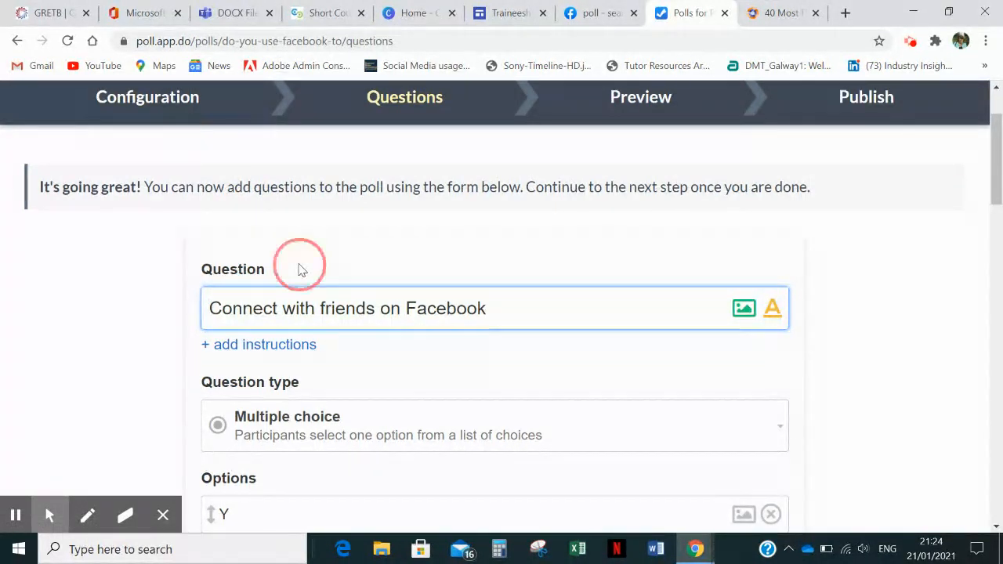
- Reword the first question as "Do you connect with friends on Facebook"
{"action": "left_click", "coordinate": [299, 270]}
{"action": "left_click", "coordinate": [210, 307]}
{"action": "type", "text": "Do "}
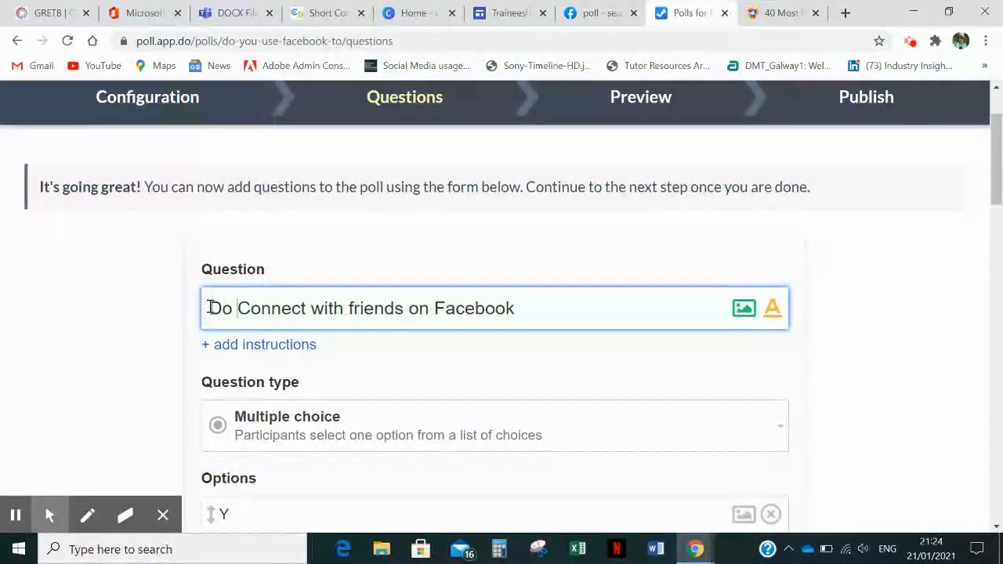
{"action": "type", "text": "you"}
{"action": "key", "text": "Delete"}
{"action": "type", "text": "c"}
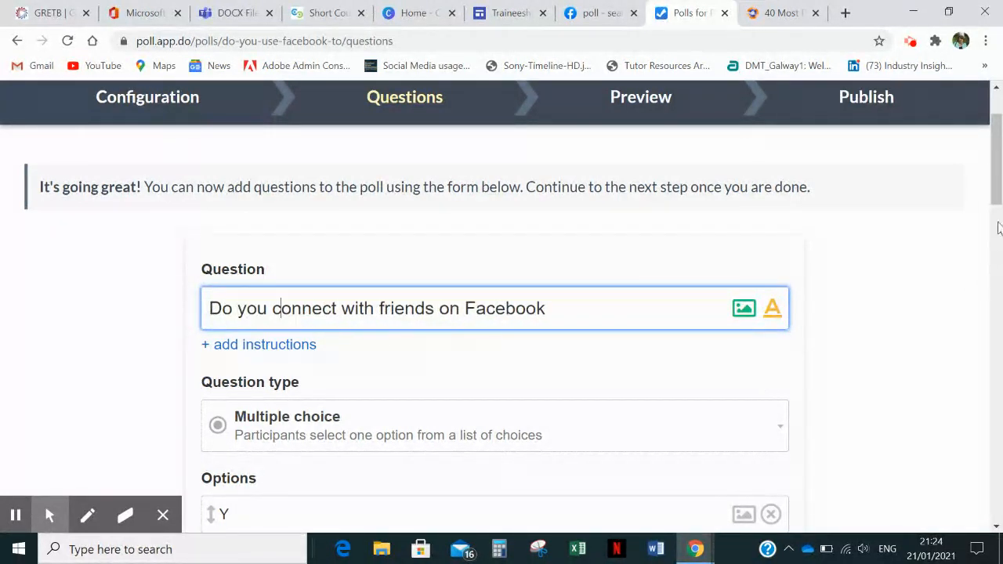
- Review the available question types, keep Multiple choice for the first question, and save it
{"action": "left_click_drag", "start_coordinate": [997, 196], "coordinate": [997, 247]}
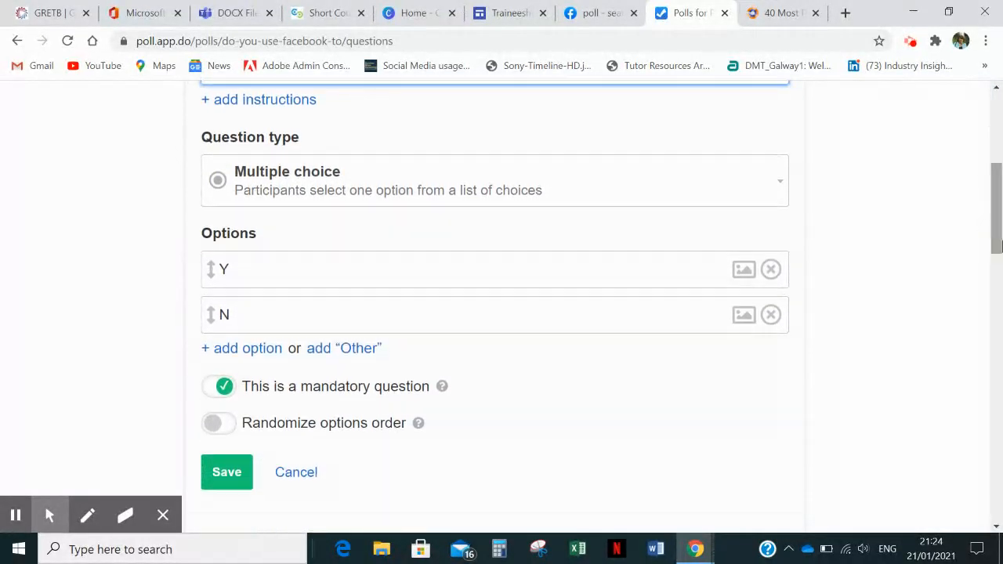
{"action": "left_click", "coordinate": [363, 184]}
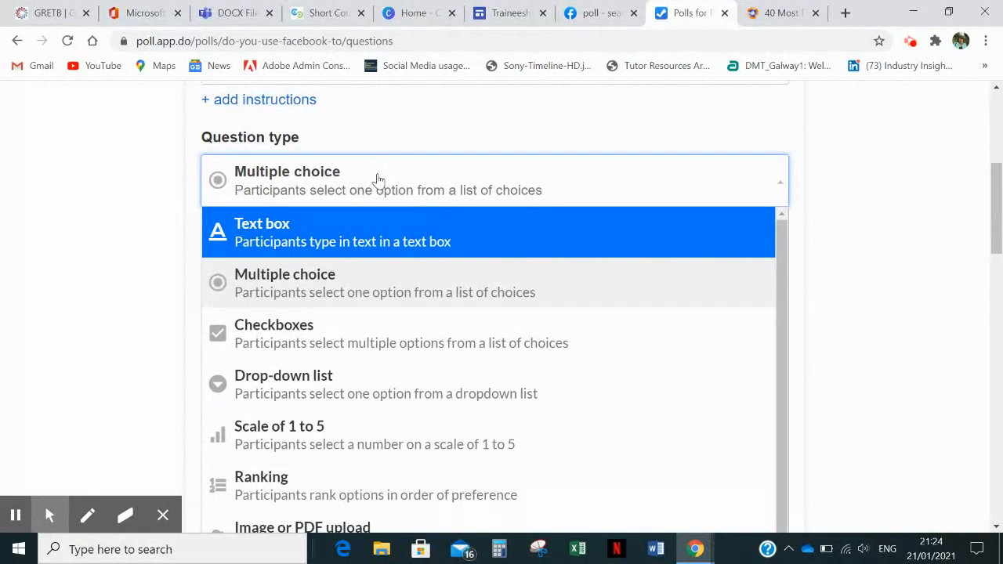
{"action": "left_click", "coordinate": [377, 178]}
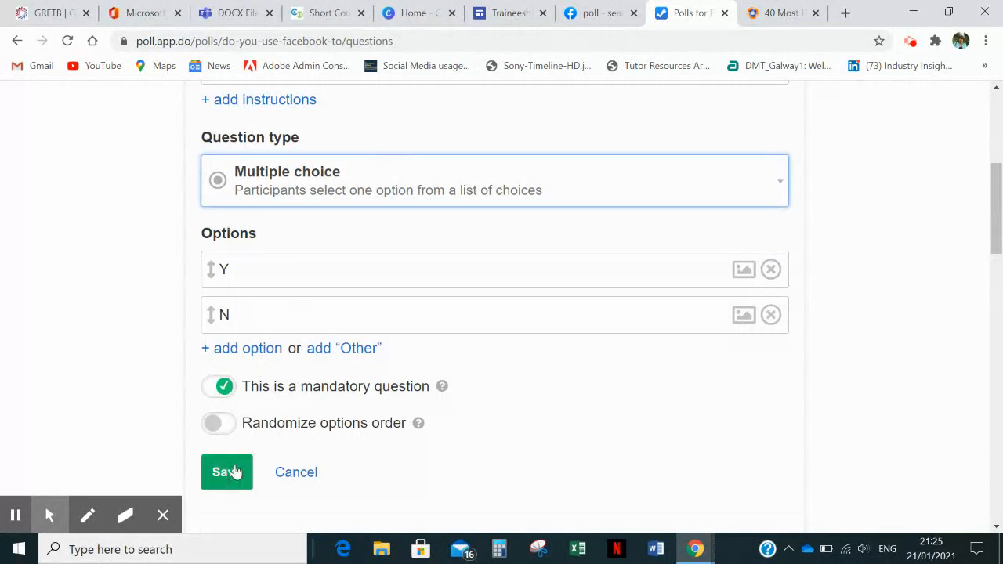
{"action": "left_click", "coordinate": [230, 473]}
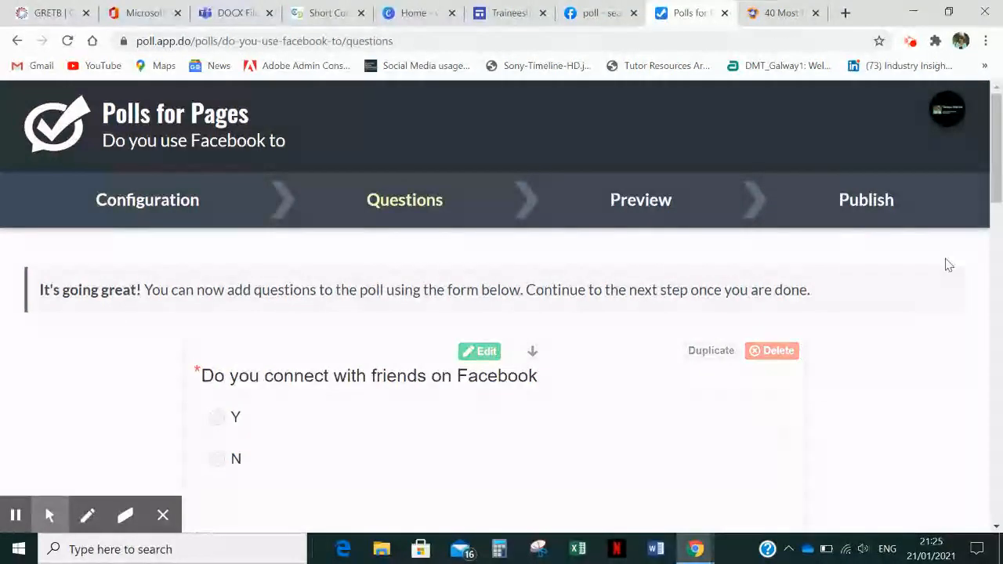
- Open the question about Facebook as 1st choice of connecting, review its text box settings, and save it as is
{"action": "left_click_drag", "start_coordinate": [999, 182], "coordinate": [1000, 271]}
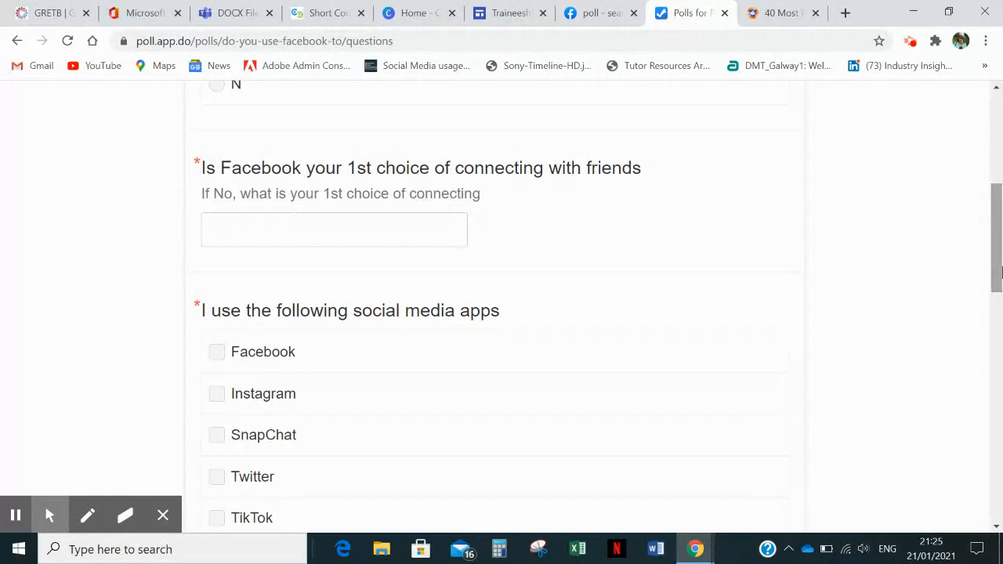
{"action": "mouse_move", "coordinate": [613, 257]}
{"action": "left_click", "coordinate": [475, 145]}
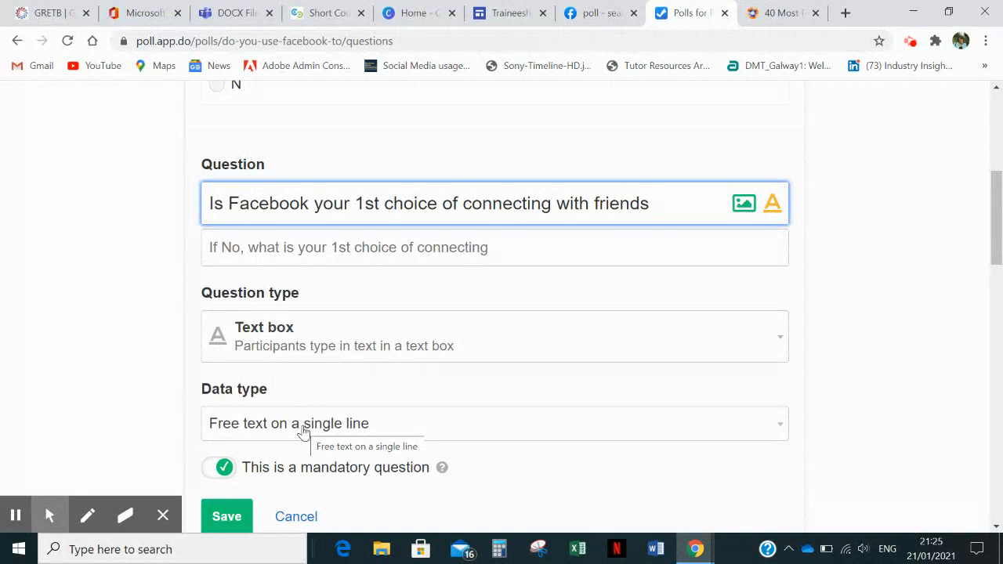
{"action": "left_click", "coordinate": [229, 514]}
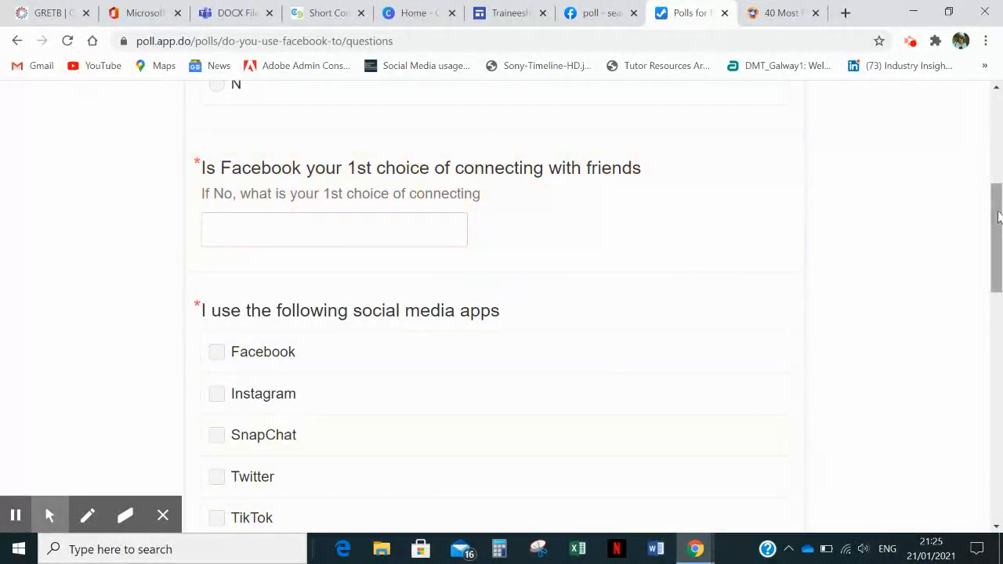
- Add an "Other" free-answer option to the "I use the following social media apps" question and save it
{"action": "left_click_drag", "start_coordinate": [997, 219], "coordinate": [992, 258]}
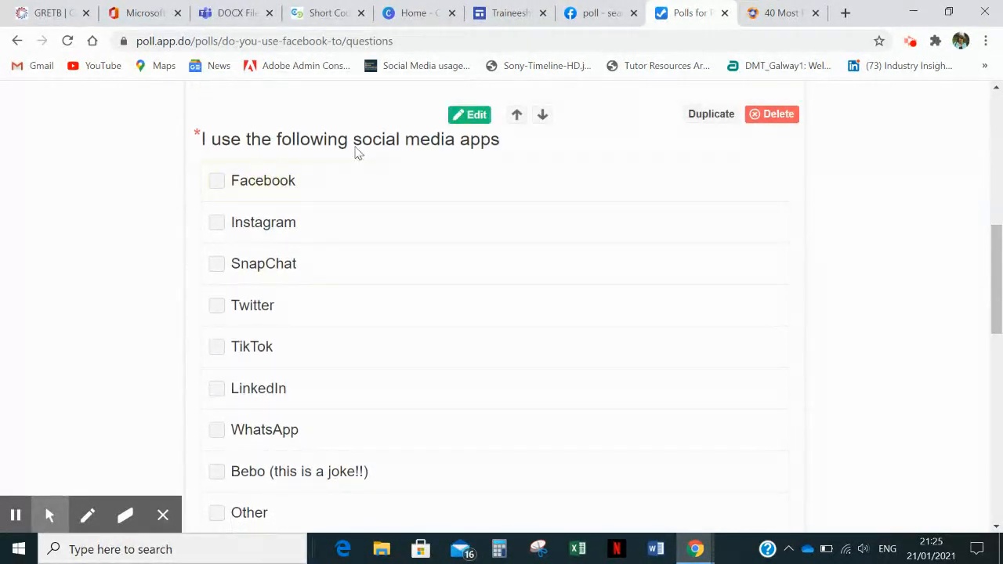
{"action": "left_click", "coordinate": [471, 115]}
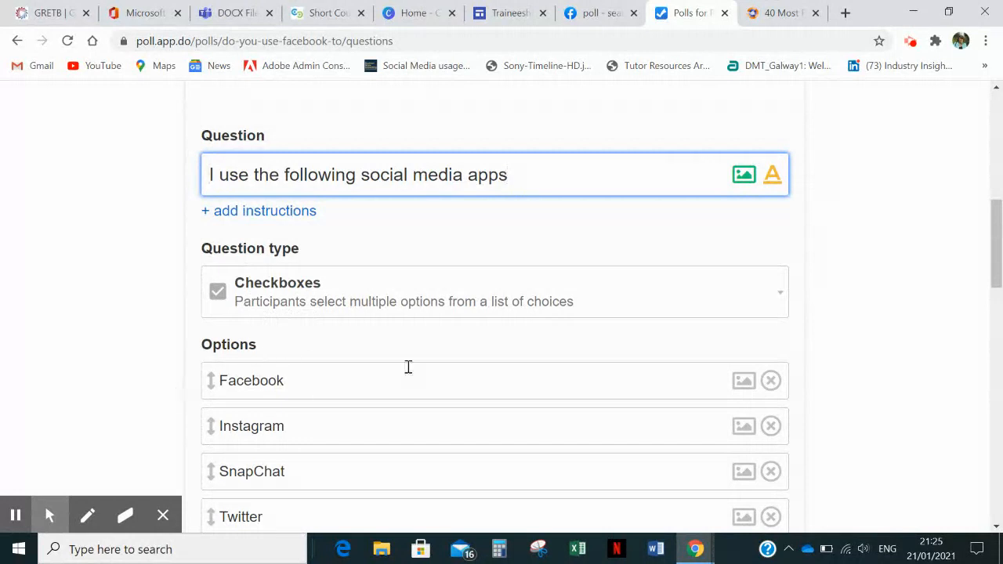
{"action": "left_click_drag", "start_coordinate": [997, 259], "coordinate": [998, 336]}
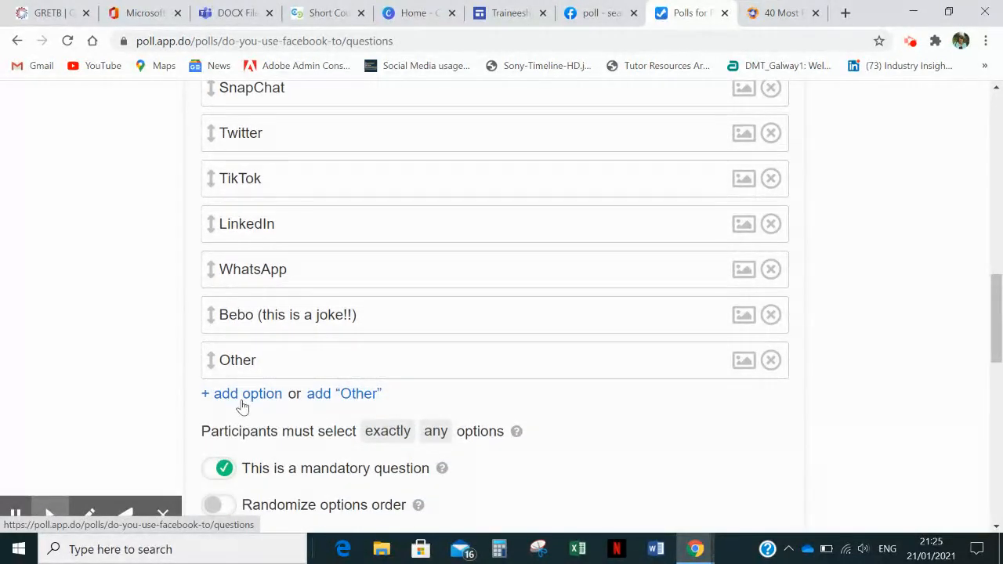
{"action": "left_click", "coordinate": [352, 397]}
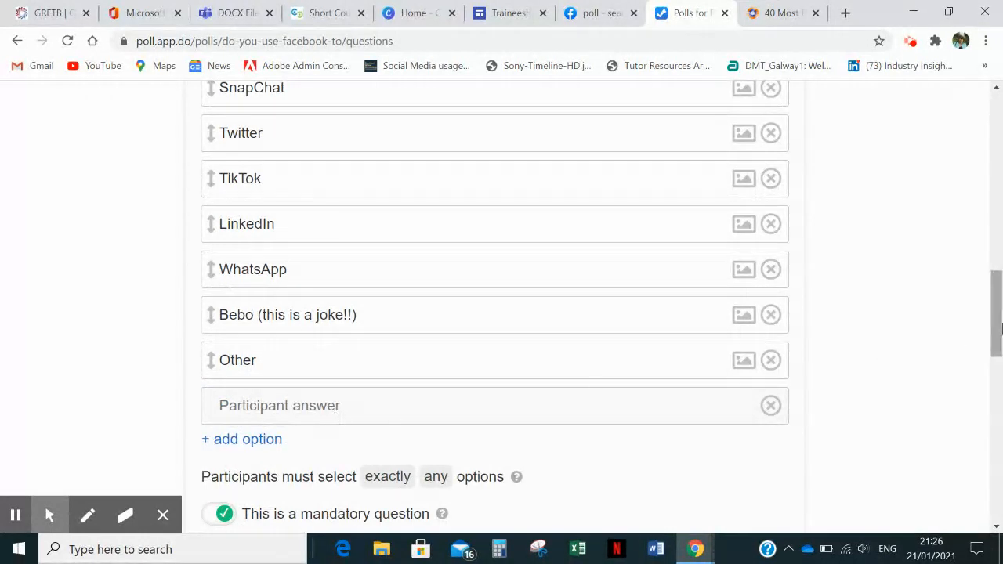
{"action": "left_click_drag", "start_coordinate": [1000, 328], "coordinate": [1000, 359]}
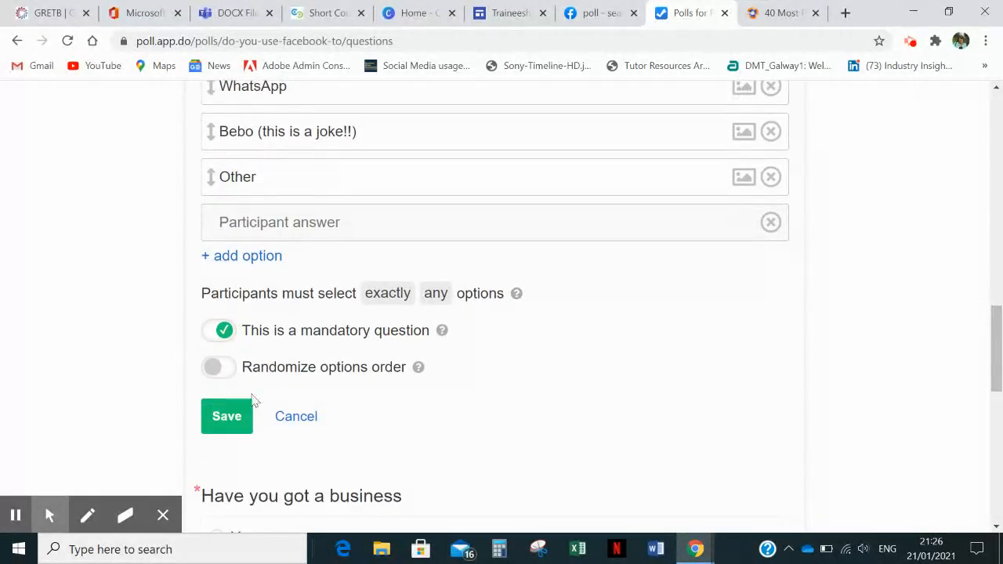
{"action": "left_click", "coordinate": [226, 416]}
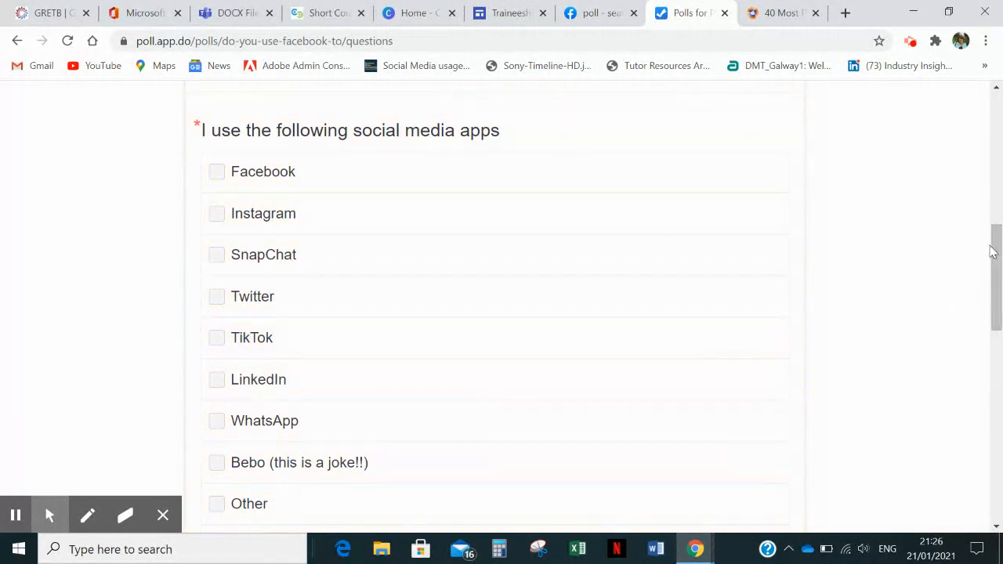
- Append "within the next 3 days" to the question offering help with developing a business page, and save it
{"action": "left_click_drag", "start_coordinate": [997, 248], "coordinate": [1000, 410]}
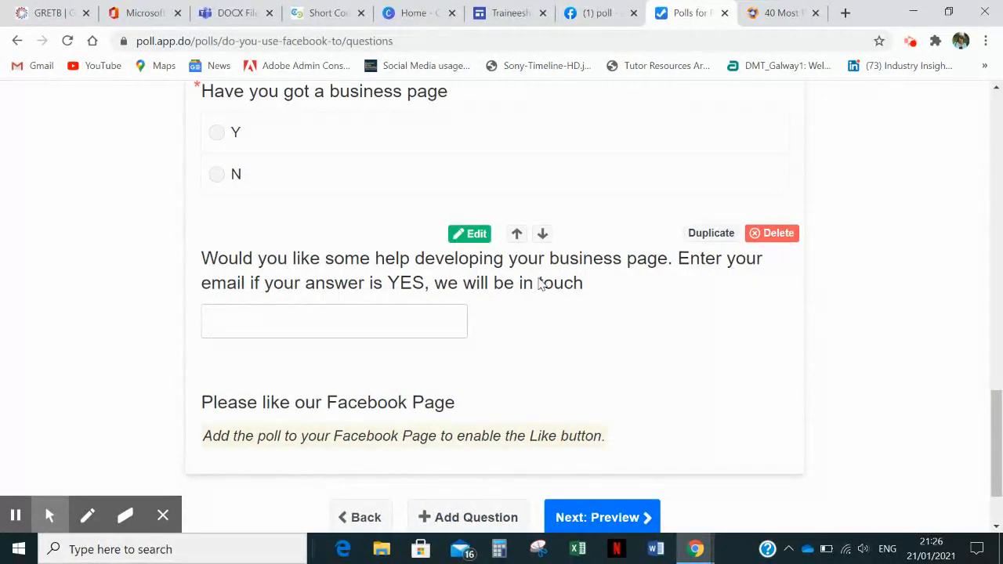
{"action": "left_click", "coordinate": [466, 234]}
{"action": "left_click", "coordinate": [683, 322]}
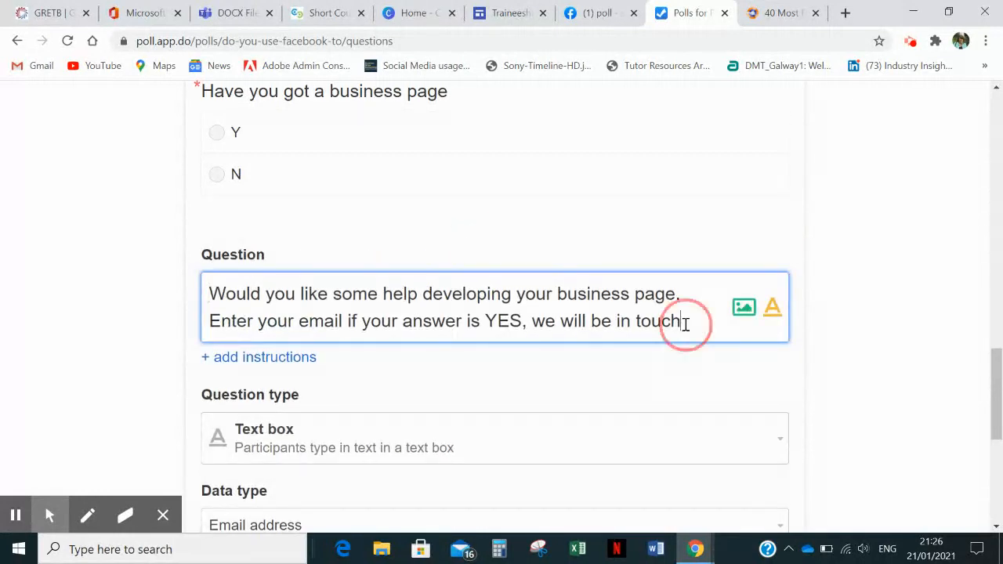
{"action": "type", "text": "withi"}
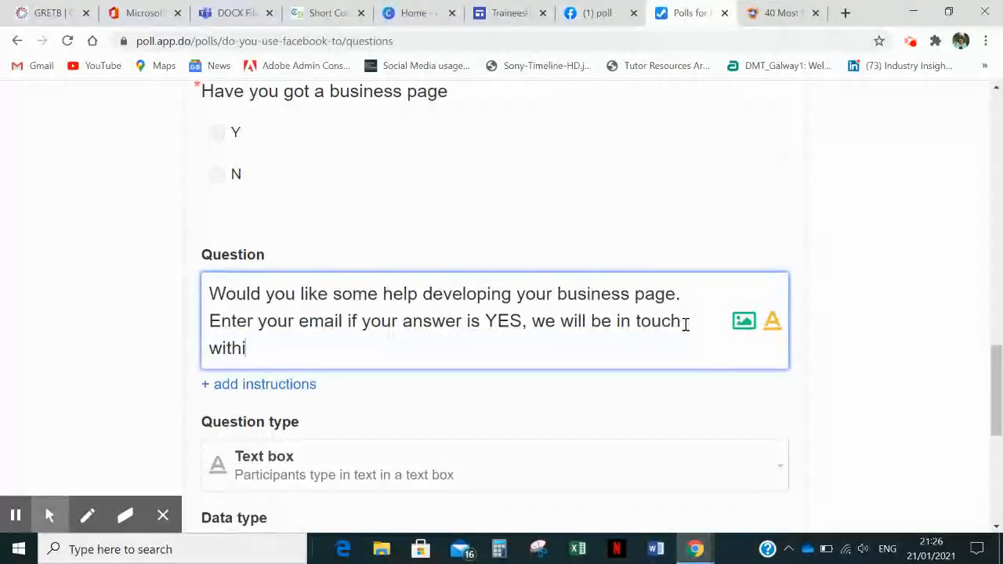
{"action": "type", "text": "n the next 3"}
{"action": "type", "text": "days"}
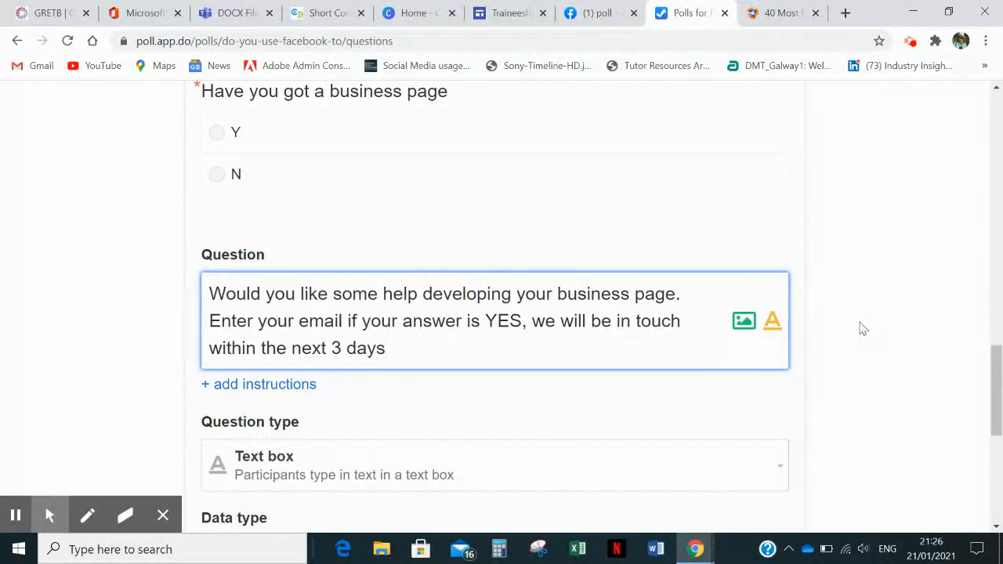
{"action": "left_click_drag", "start_coordinate": [997, 361], "coordinate": [998, 415]}
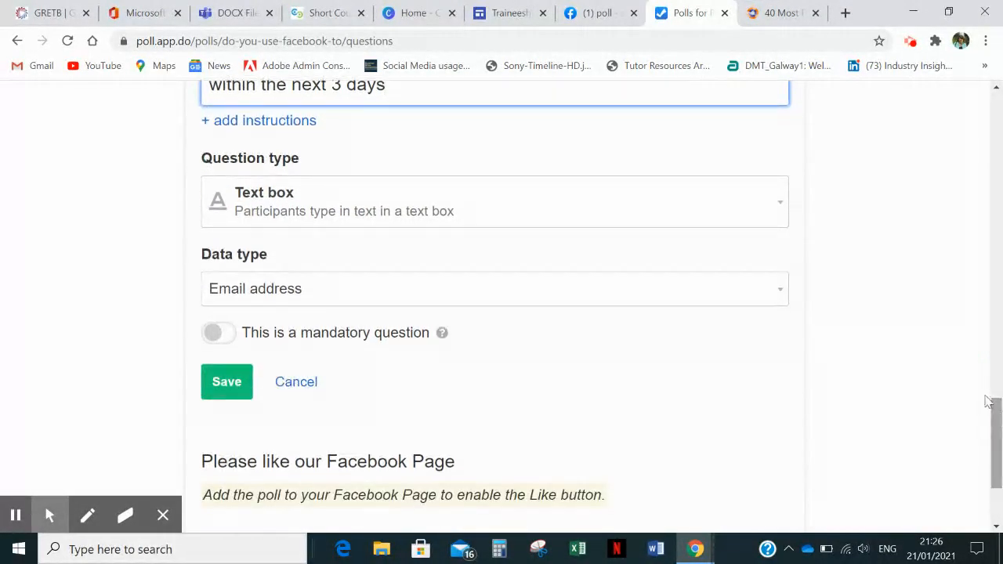
{"action": "left_click", "coordinate": [218, 381]}
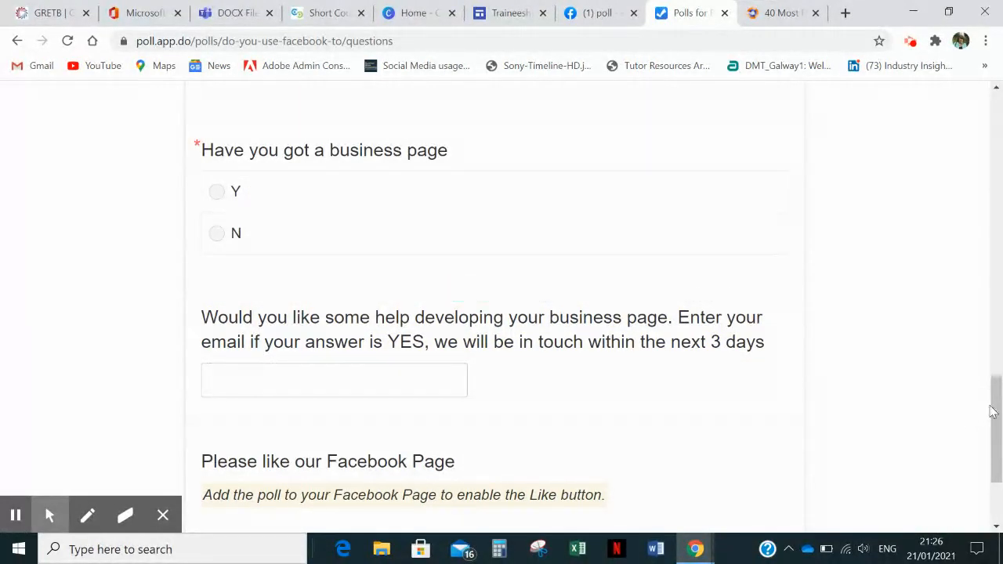
- Continue to the poll preview and review the questions together with the layout settings
{"action": "scroll", "coordinate": [996, 409], "scroll_direction": "down", "scroll_amount": 3}
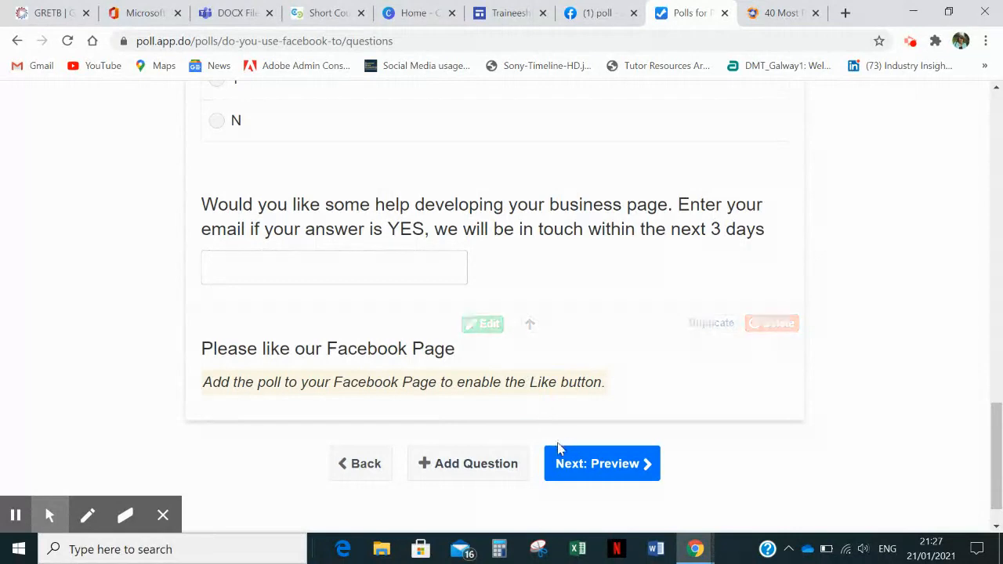
{"action": "left_click", "coordinate": [576, 469]}
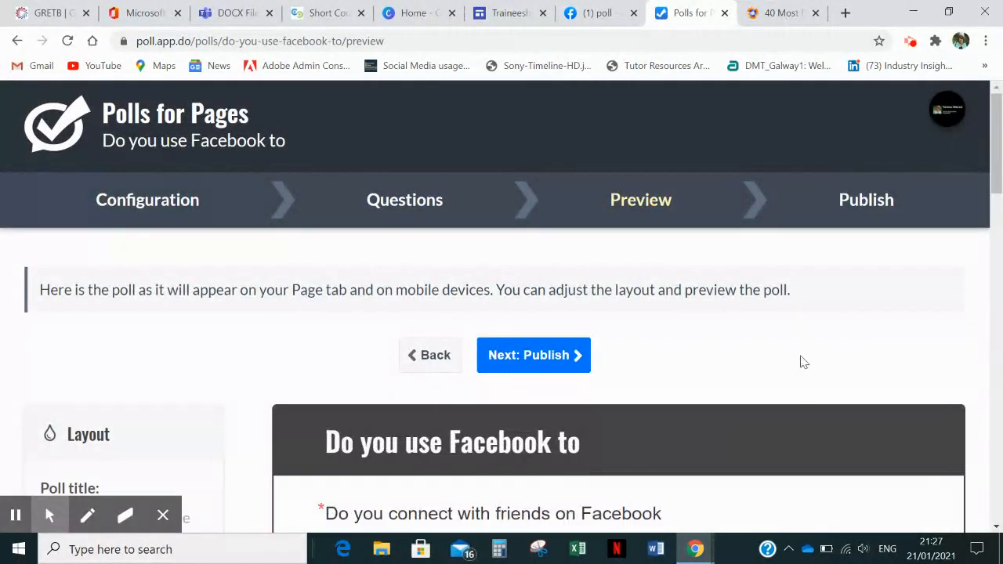
{"action": "left_click_drag", "start_coordinate": [998, 149], "coordinate": [1000, 228]}
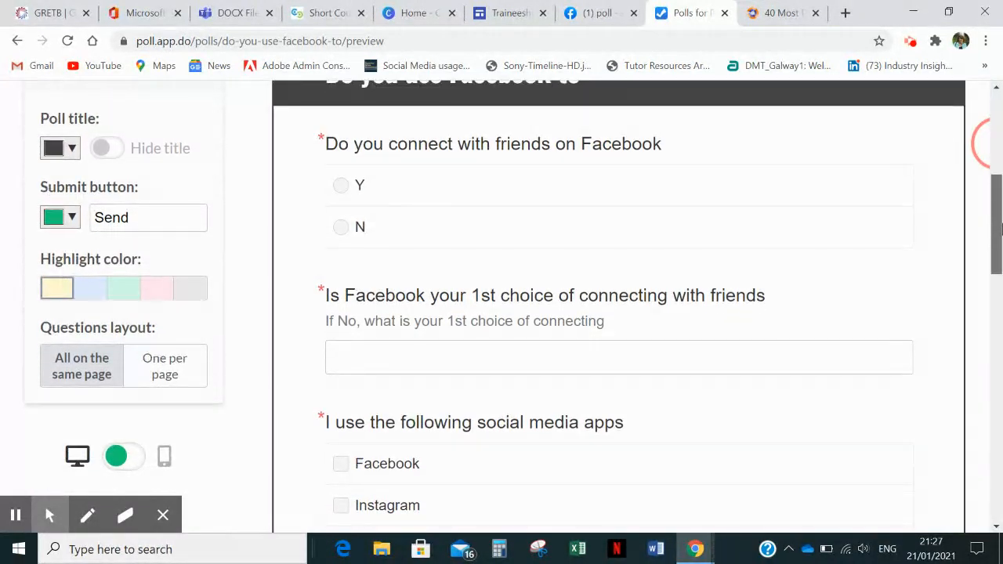
{"action": "scroll", "coordinate": [1001, 228], "scroll_direction": "down", "scroll_amount": 2}
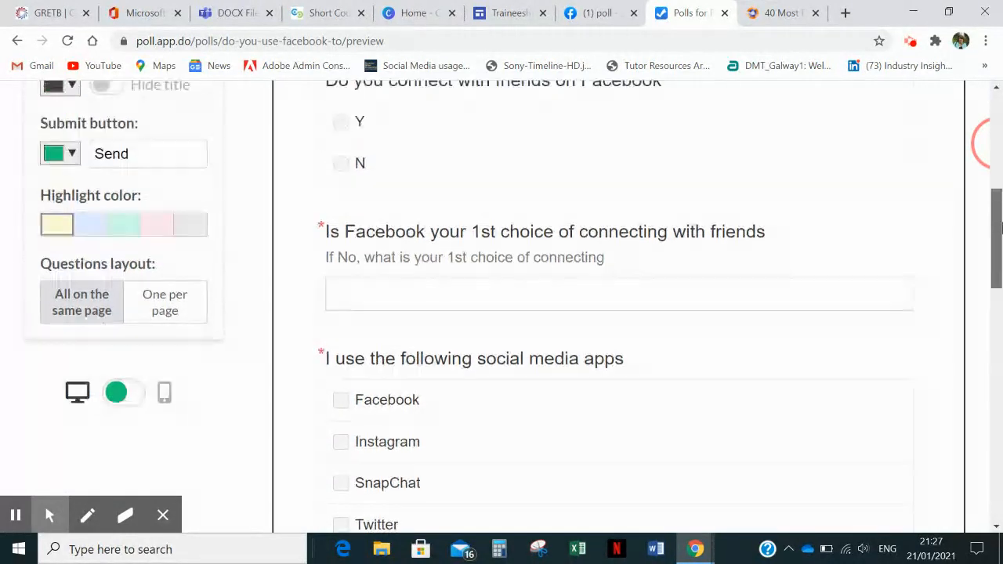
{"action": "scroll", "coordinate": [1001, 228], "scroll_direction": "up", "scroll_amount": 2}
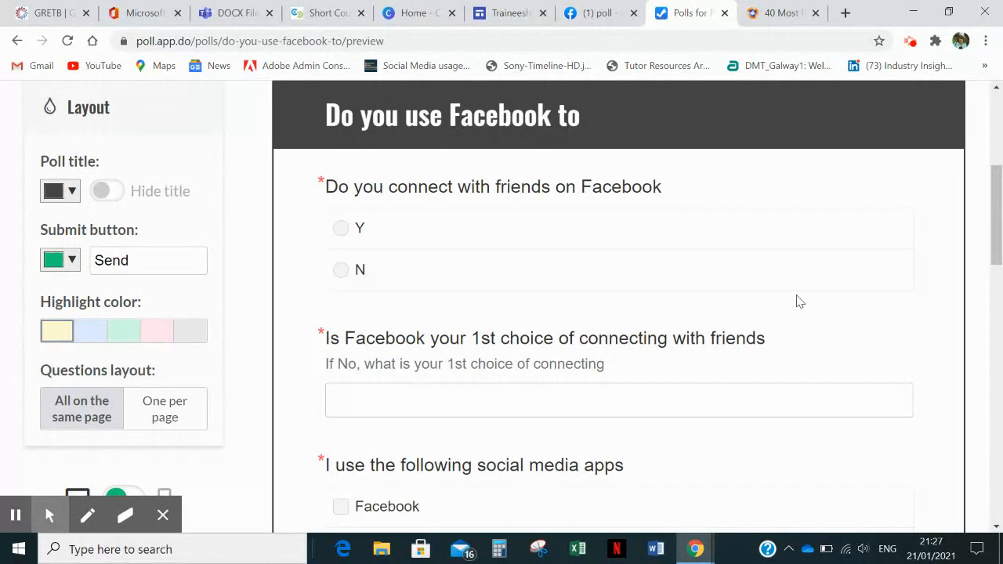
{"action": "left_click_drag", "start_coordinate": [997, 205], "coordinate": [1000, 246]}
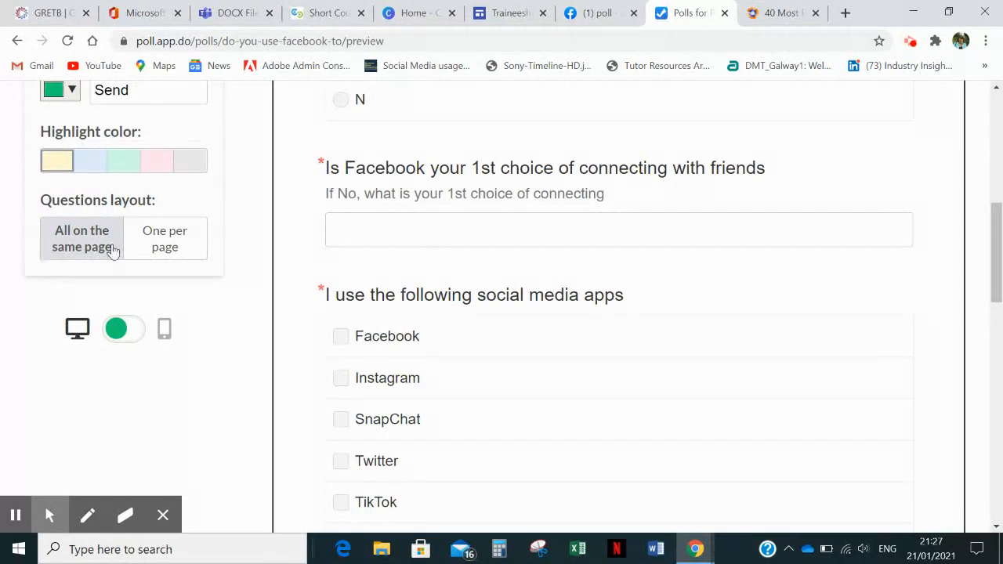
- Switch the poll preview to the mobile view, check it, and continue to the publishing stage
{"action": "left_click", "coordinate": [141, 332]}
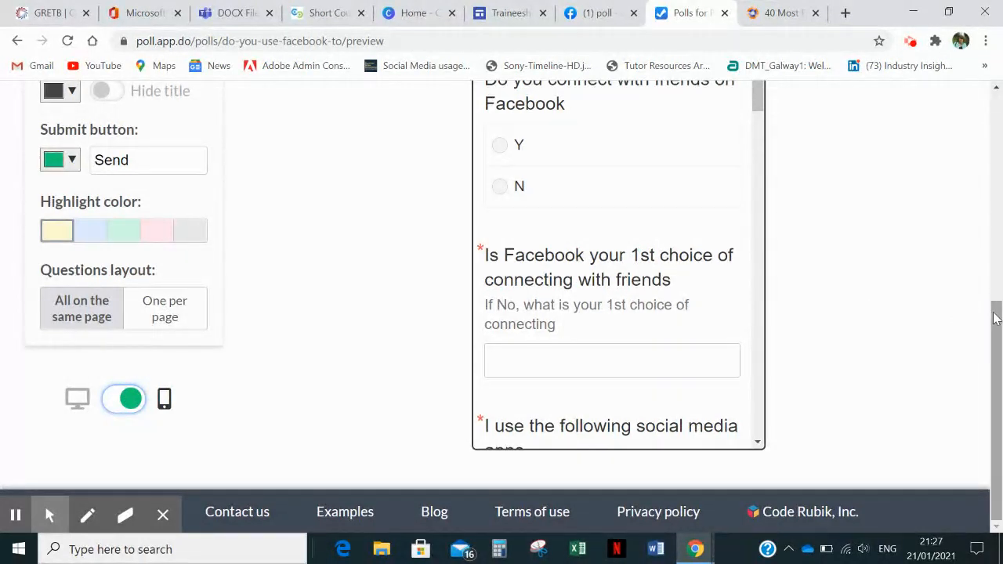
{"action": "left_click_drag", "start_coordinate": [995, 315], "coordinate": [1000, 193]}
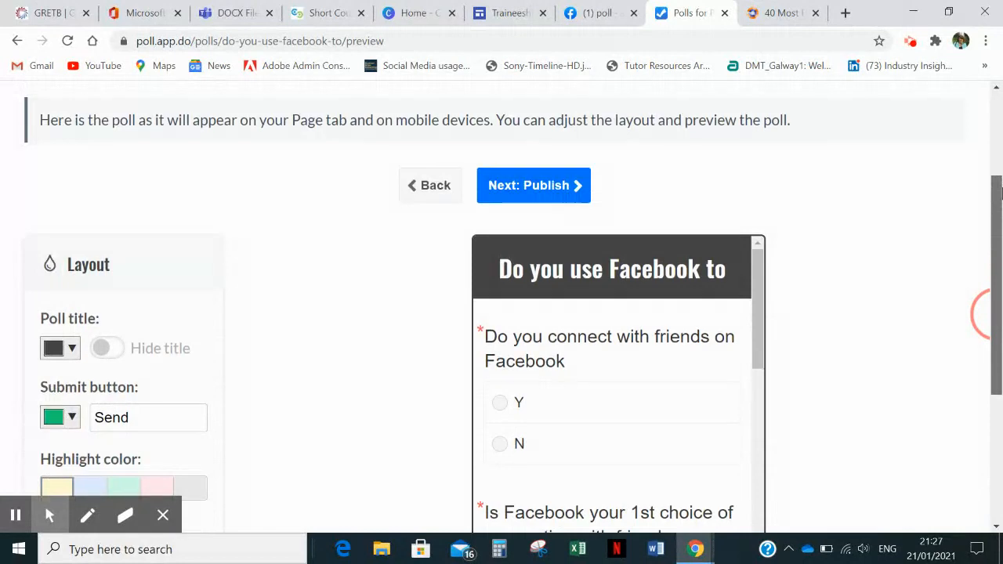
{"action": "left_click", "coordinate": [536, 188]}
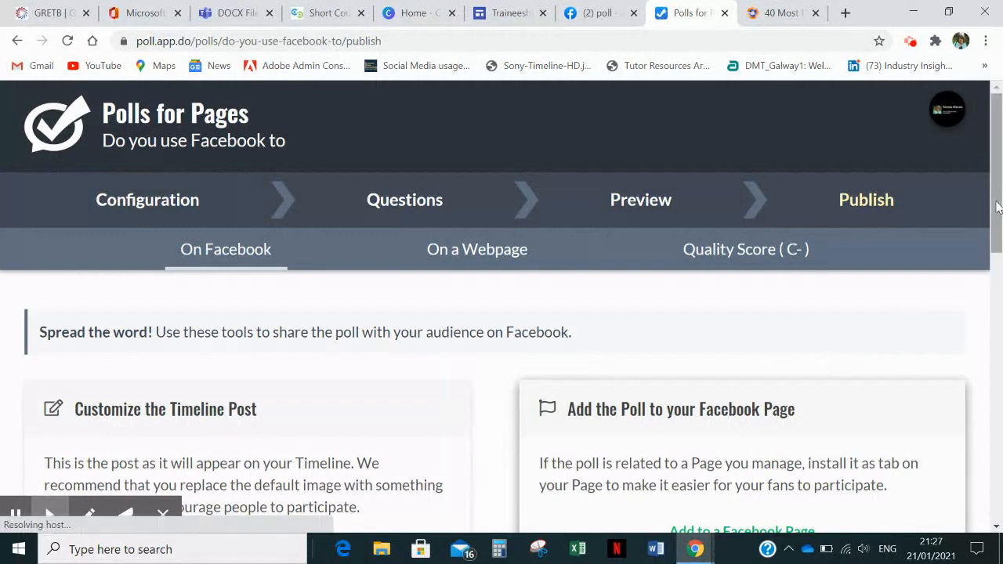
- Link Poll to the Facebook account with all Page permissions allowed, and add the poll to the training Page as a tab named "Poll"
{"action": "left_click_drag", "start_coordinate": [997, 207], "coordinate": [1001, 354]}
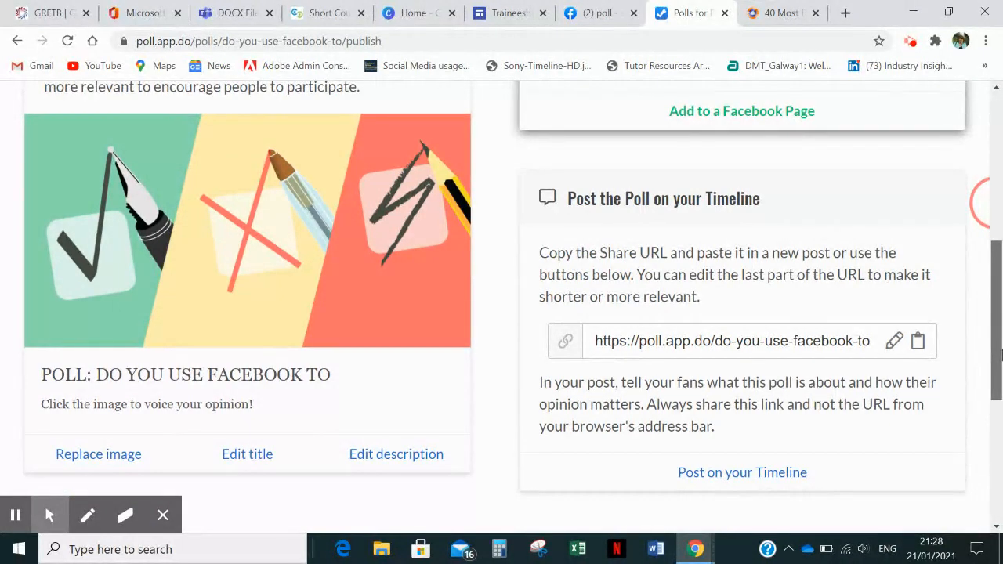
{"action": "left_click_drag", "start_coordinate": [1001, 354], "coordinate": [1001, 308]}
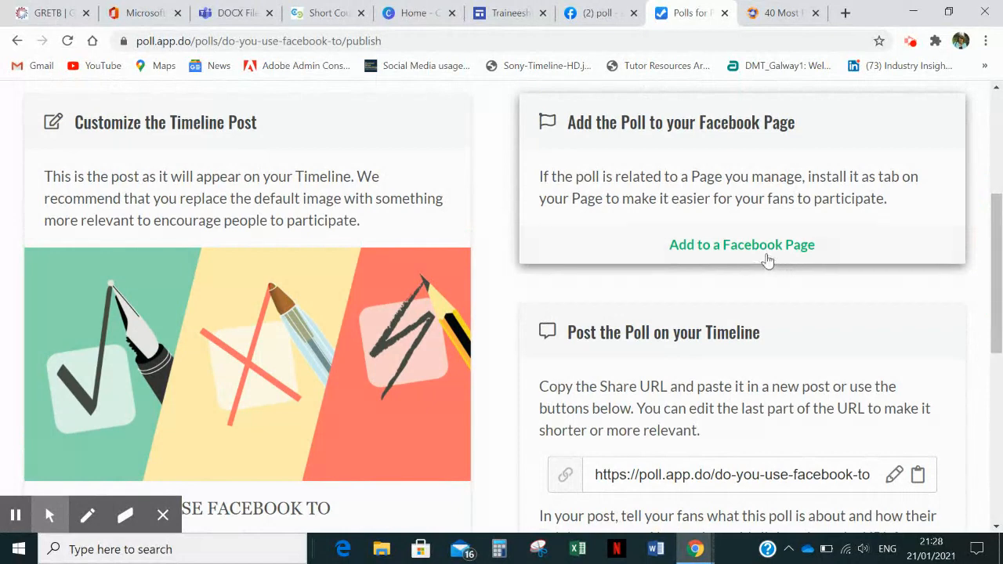
{"action": "left_click", "coordinate": [746, 244]}
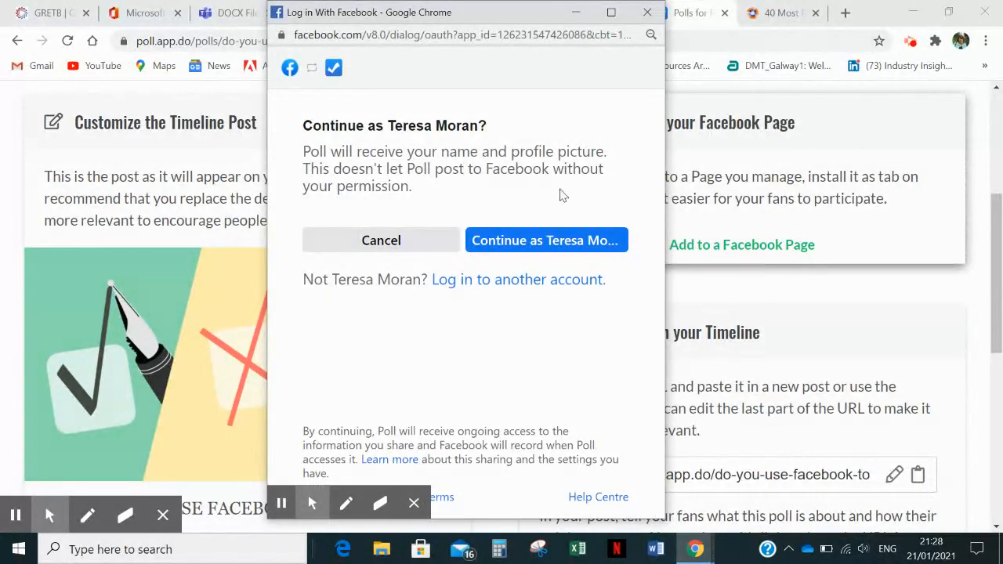
{"action": "left_click", "coordinate": [511, 249]}
{"action": "left_click", "coordinate": [611, 255]}
{"action": "left_click", "coordinate": [590, 326]}
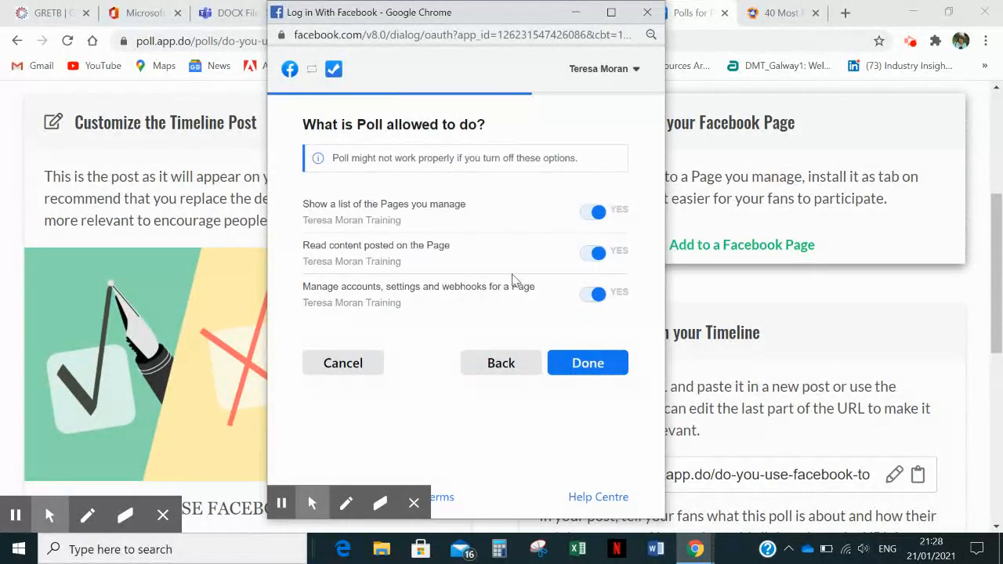
{"action": "left_click", "coordinate": [584, 371]}
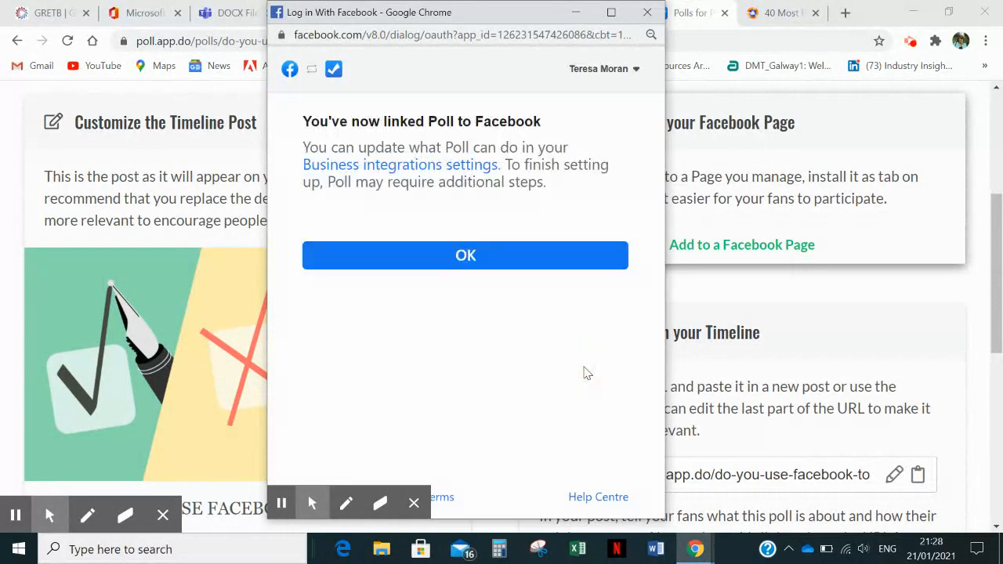
{"action": "left_click", "coordinate": [486, 256]}
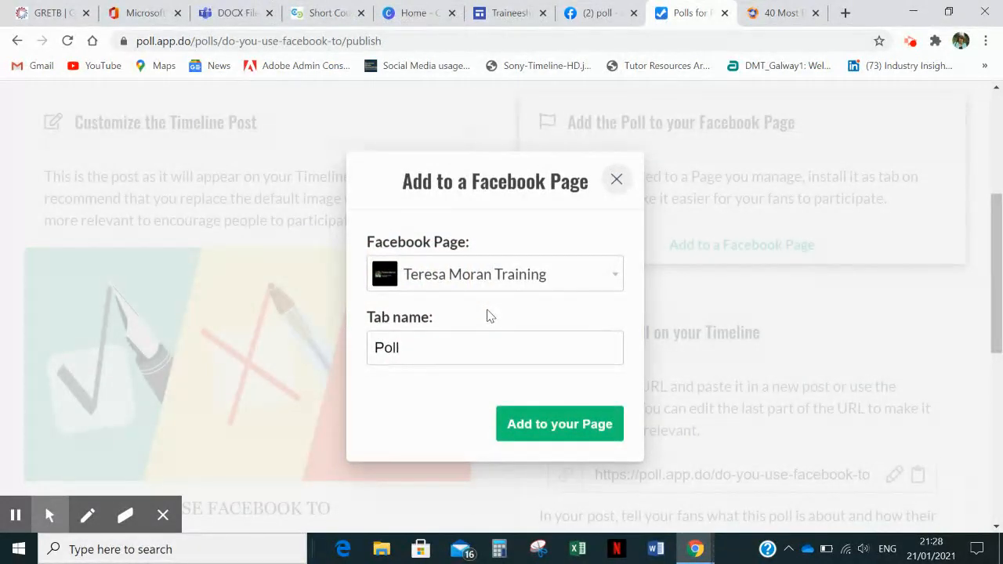
{"action": "left_click", "coordinate": [562, 427]}
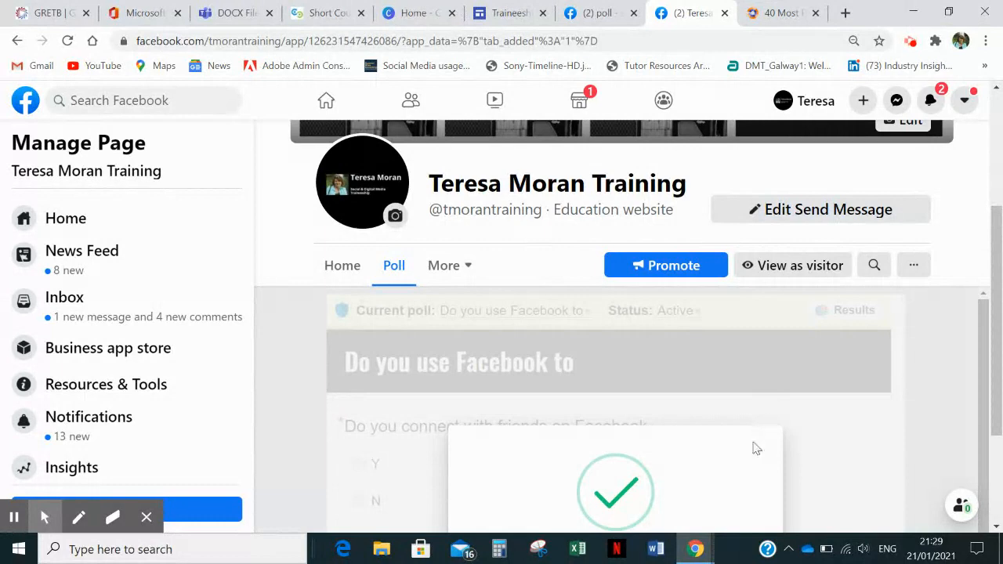
{"action": "left_click_drag", "start_coordinate": [1000, 374], "coordinate": [999, 457]}
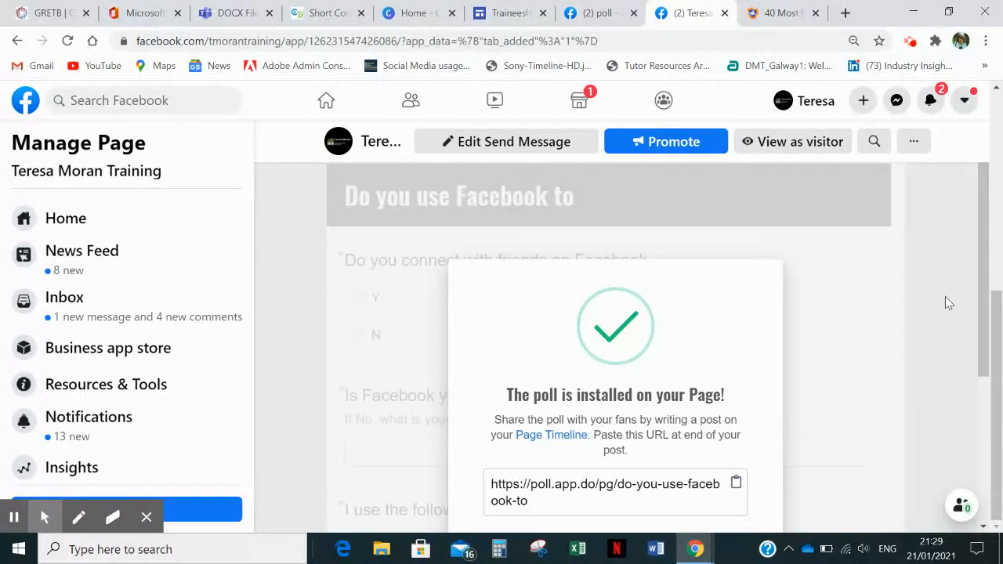
- Look at the Poll page entry in the Facebook search results for "poll" and return to the Page with the installed poll
{"action": "left_click", "coordinate": [597, 15]}
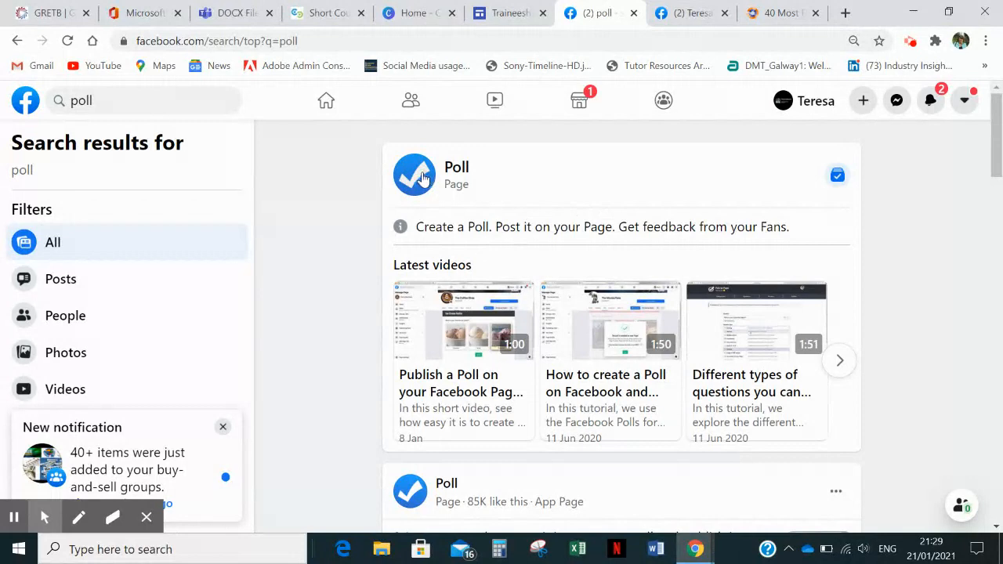
{"action": "mouse_move", "coordinate": [421, 179]}
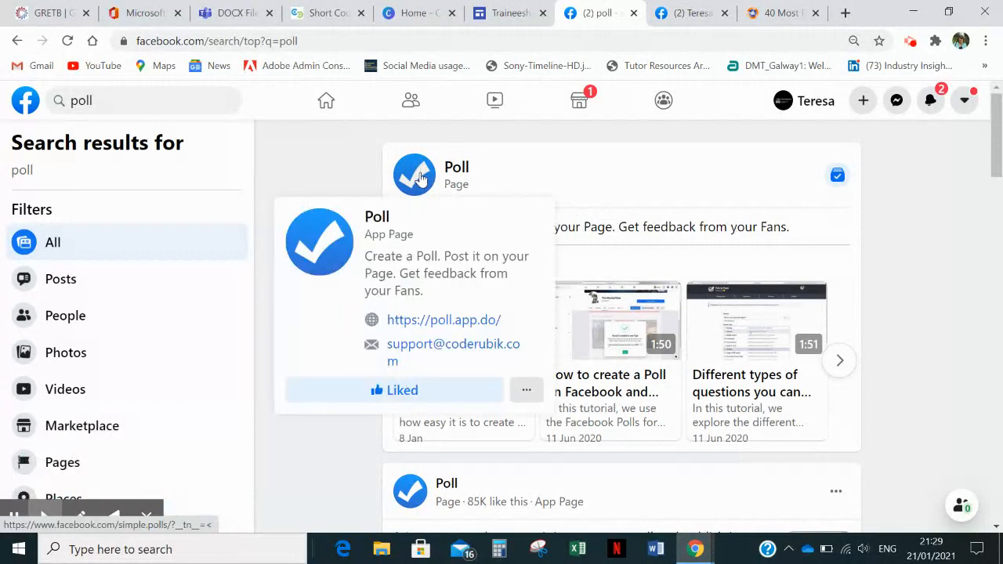
{"action": "left_click", "coordinate": [684, 16]}
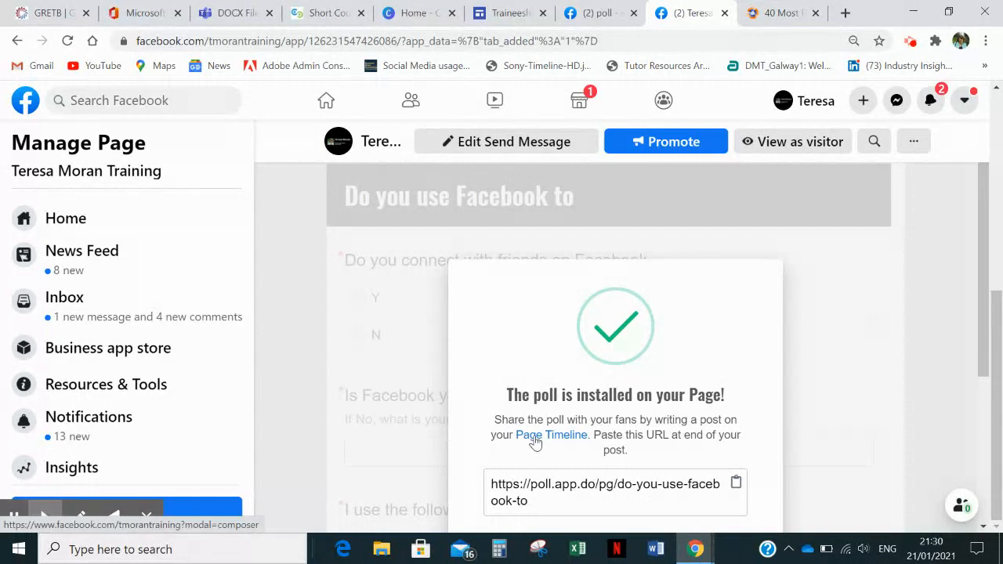
- Copy the installed poll's share URL and open a new post on the Page's timeline
{"action": "left_click", "coordinate": [565, 490]}
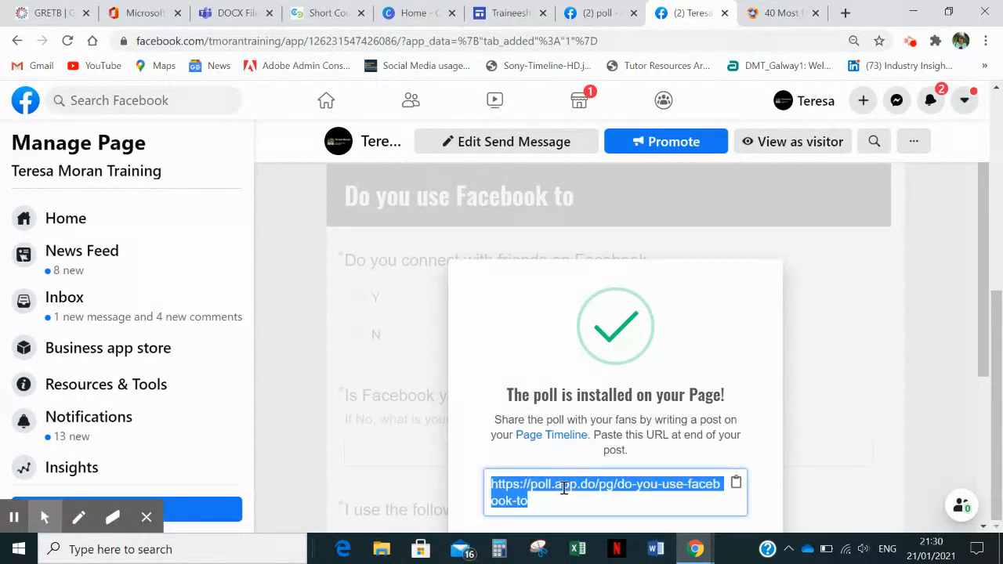
{"action": "left_click", "coordinate": [736, 482]}
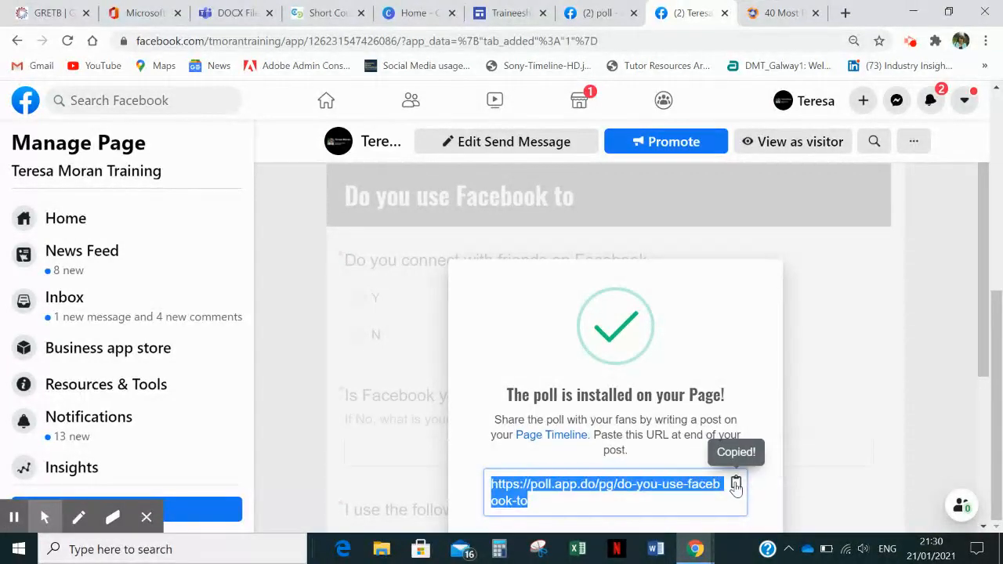
{"action": "left_click", "coordinate": [543, 439]}
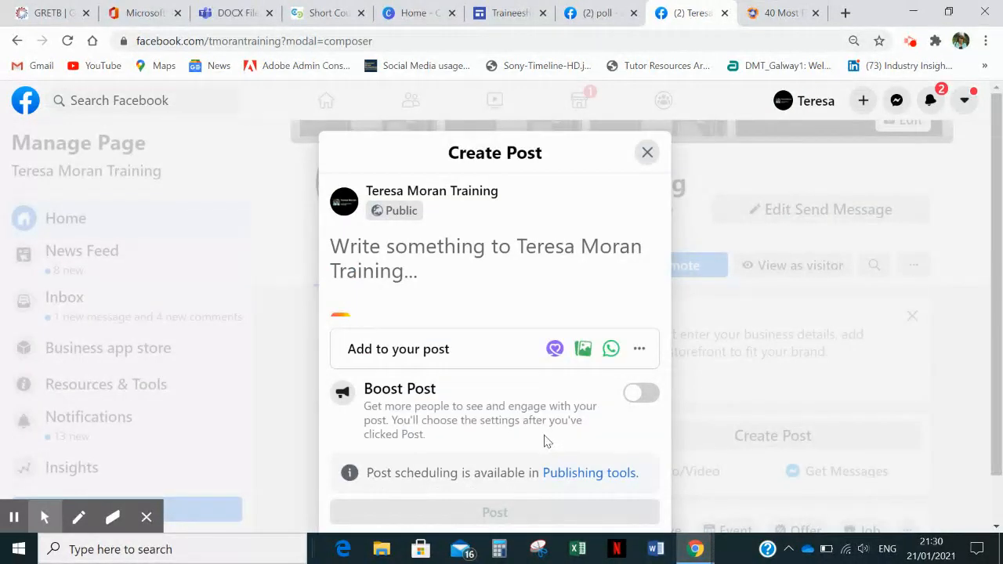
- Write "Please complete this Poll" in the new post and publish it on the Page
{"action": "left_click", "coordinate": [377, 247]}
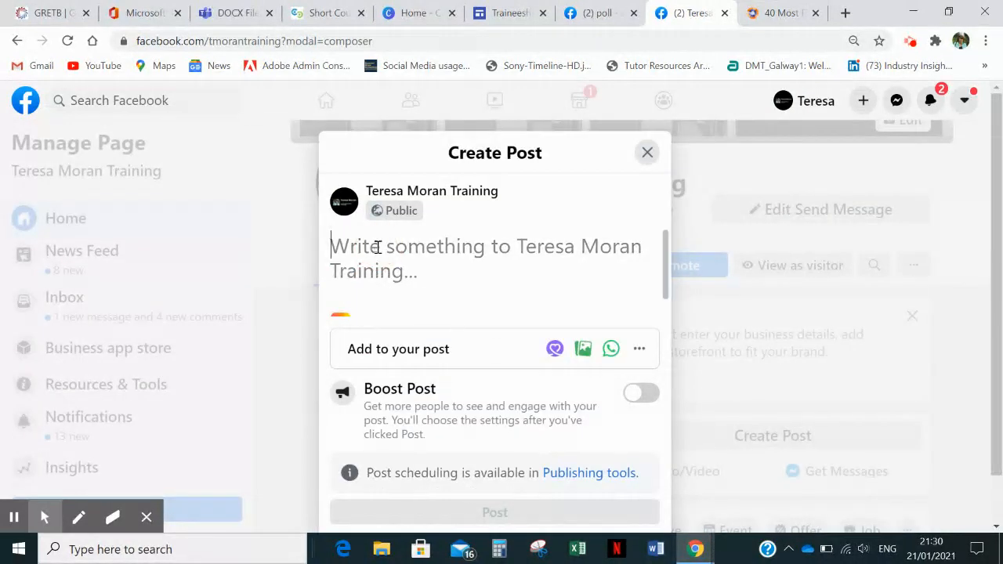
{"action": "type", "text": "Please con"}
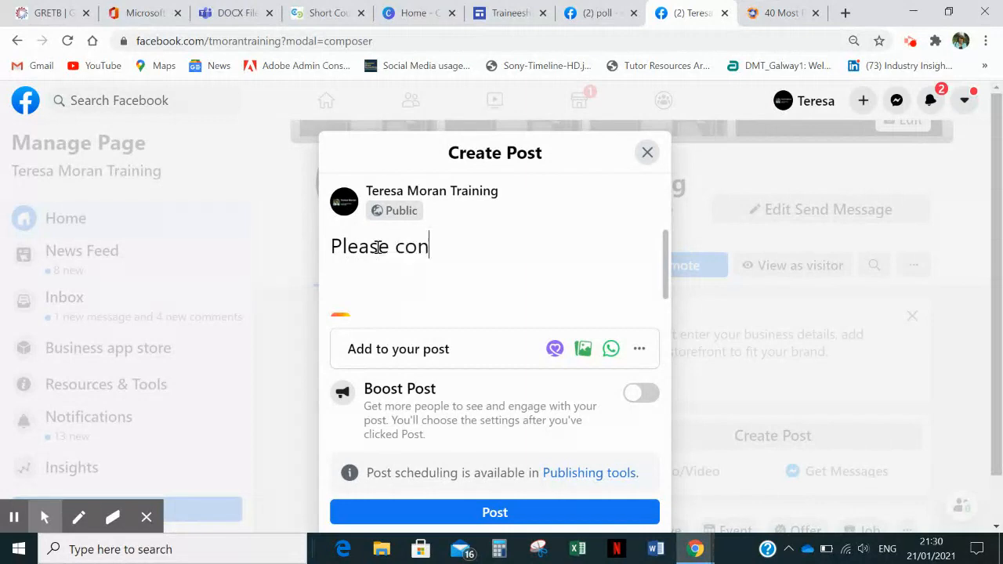
{"action": "key", "text": "BackSpace"}
{"action": "type", "text": "mplete "}
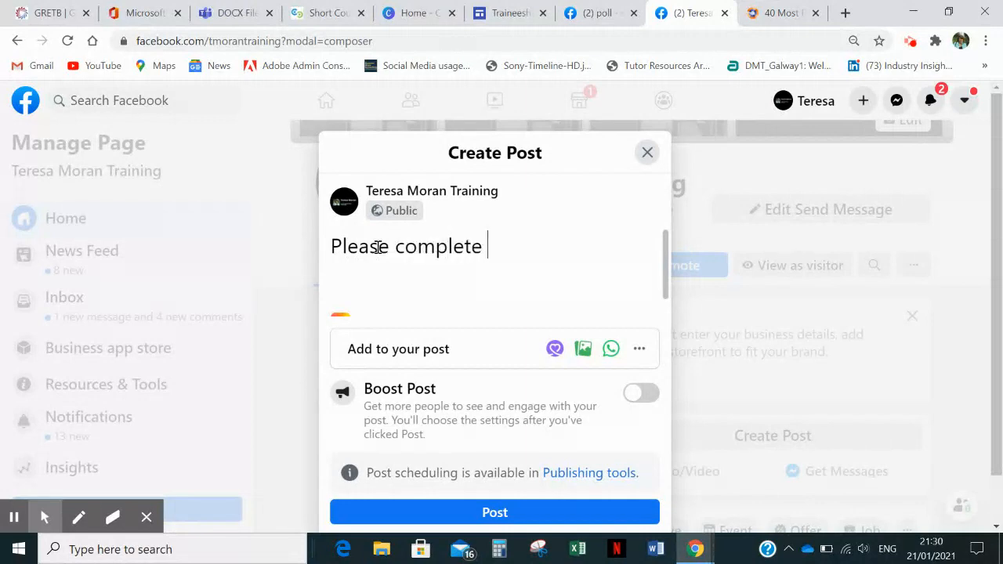
{"action": "type", "text": "this "}
{"action": "type", "text": "sur"}
{"action": "key", "text": "BackSpace"}
{"action": "key", "text": "BackSpace"}
{"action": "key", "text": "BackSpace"}
{"action": "type", "text": "Poll"}
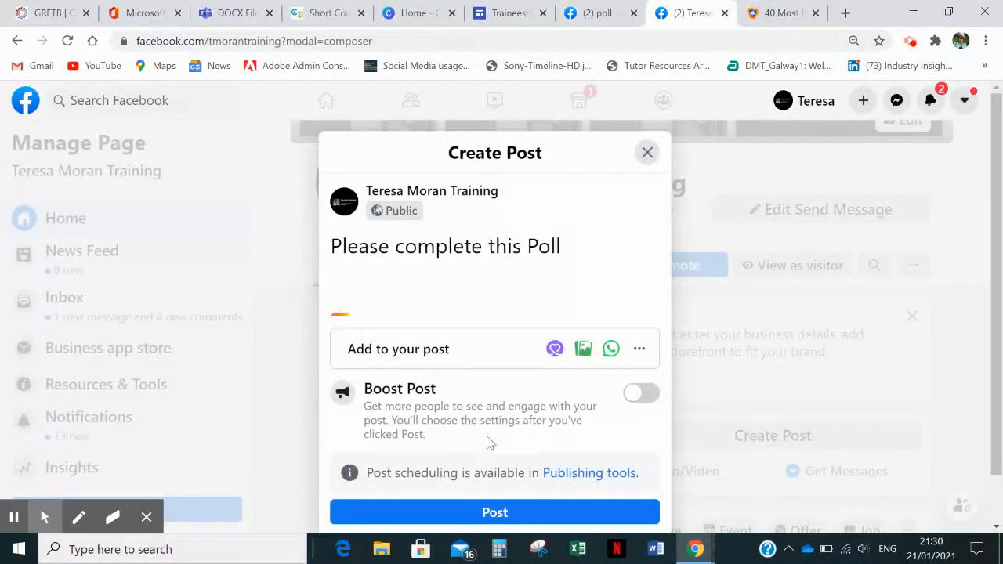
{"action": "left_click", "coordinate": [462, 514]}
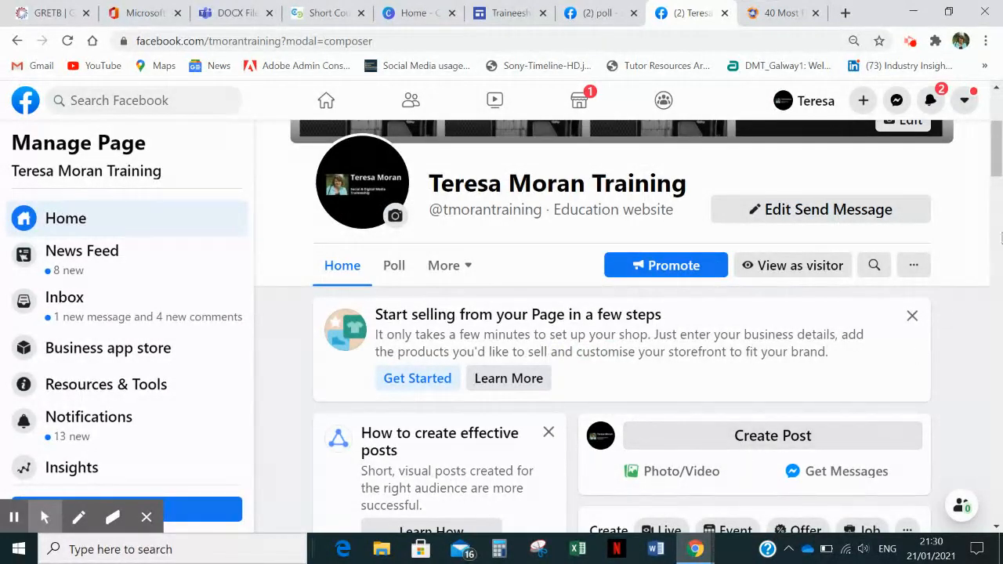
{"action": "left_click", "coordinate": [997, 167]}
{"action": "left_click_drag", "start_coordinate": [997, 174], "coordinate": [997, 206]}
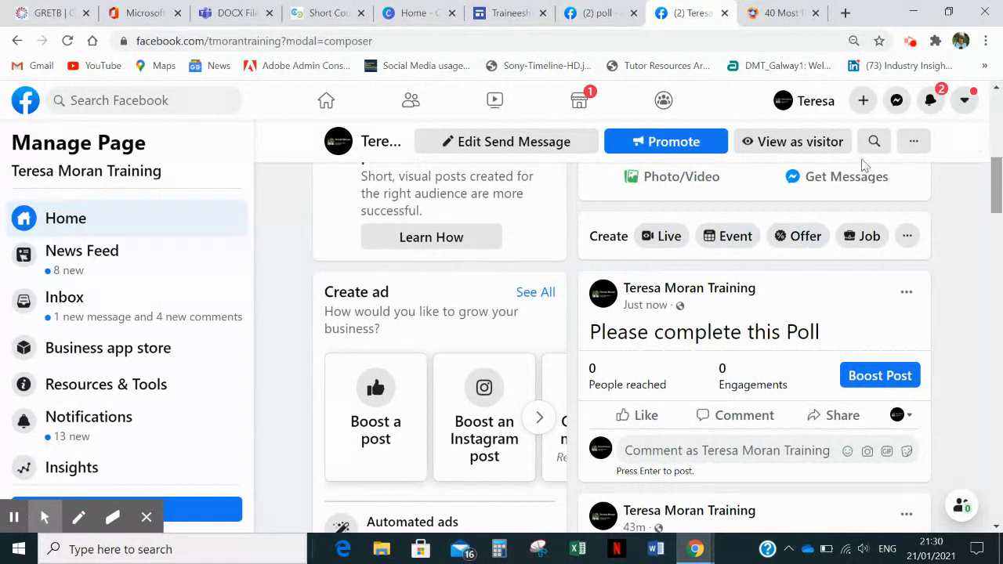
{"action": "left_click", "coordinate": [654, 456]}
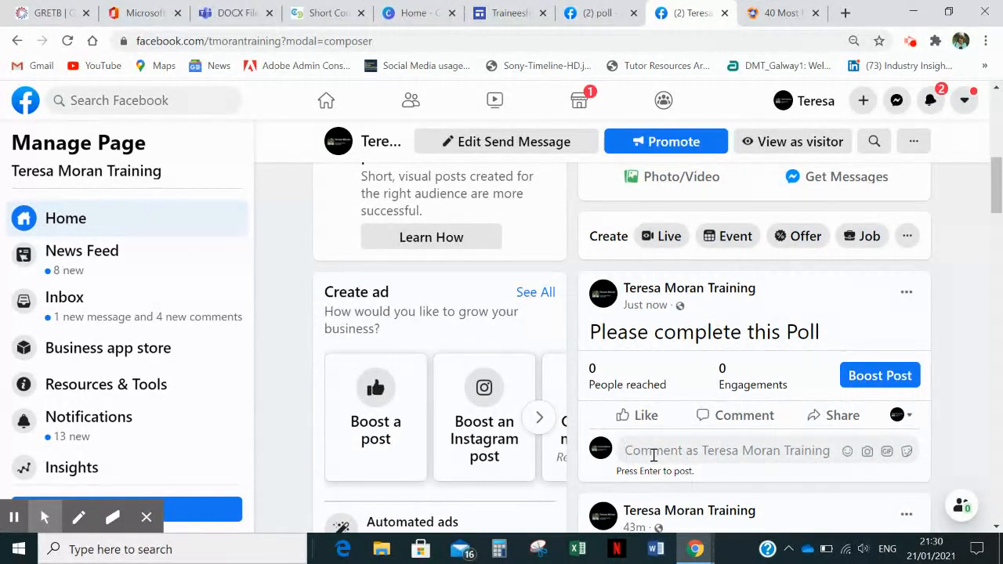
{"action": "key", "text": "ctrl+v"}
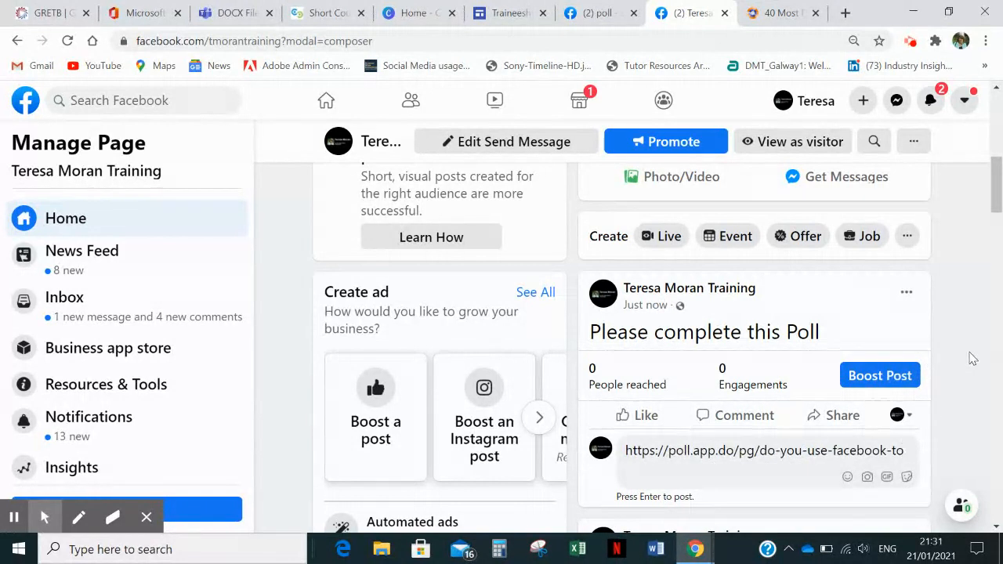
{"action": "key", "text": "Return"}
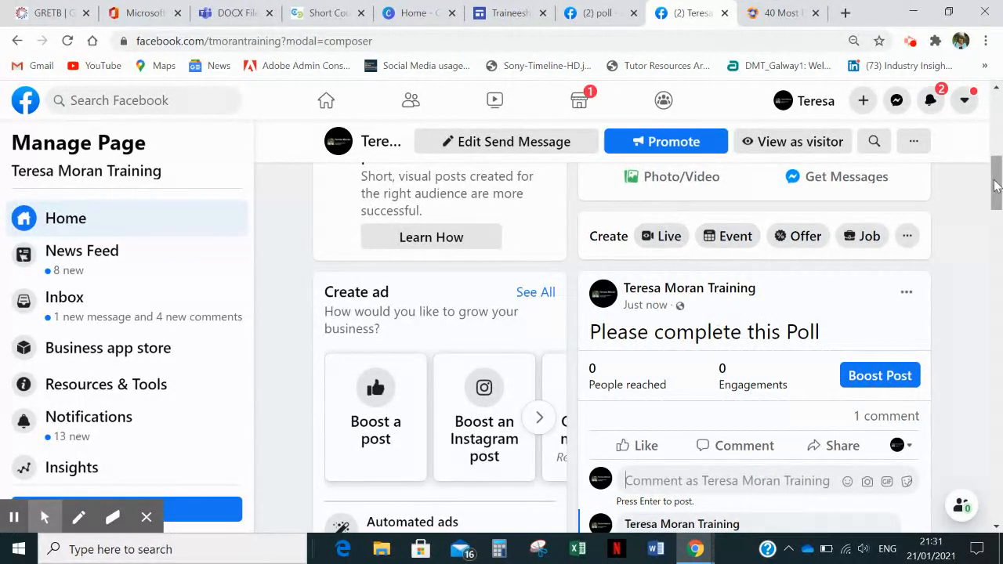
- Publish another Page post reading "Please complete this Poll" followed by the copied poll link, with the link's preview image removed
{"action": "mouse_move", "coordinate": [996, 179]}
{"action": "left_mouse_down"}
{"action": "mouse_move", "coordinate": [997, 142]}
{"action": "mouse_move", "coordinate": [997, 168]}
{"action": "left_mouse_up"}
{"action": "left_click", "coordinate": [657, 235]}
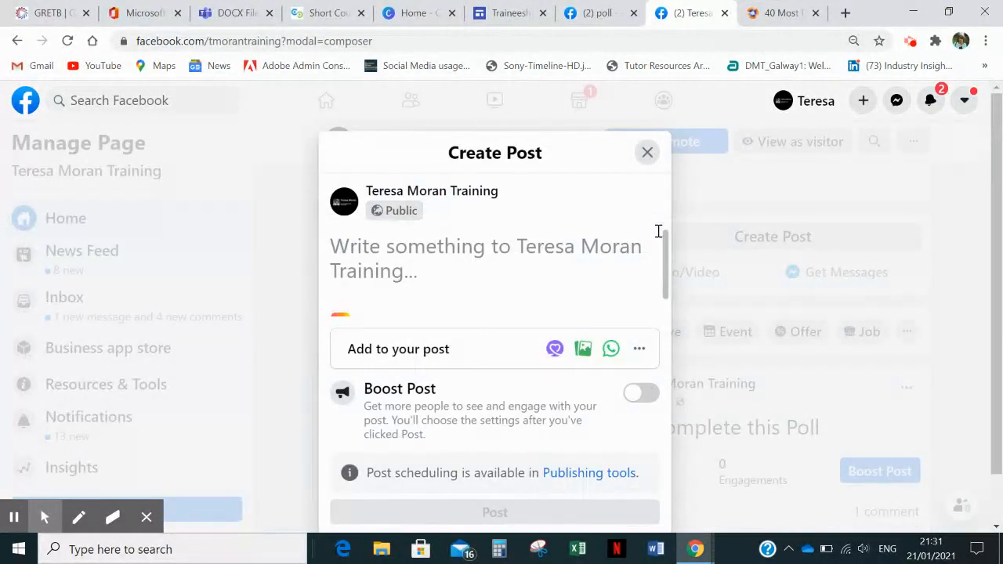
{"action": "type", "text": "Please "}
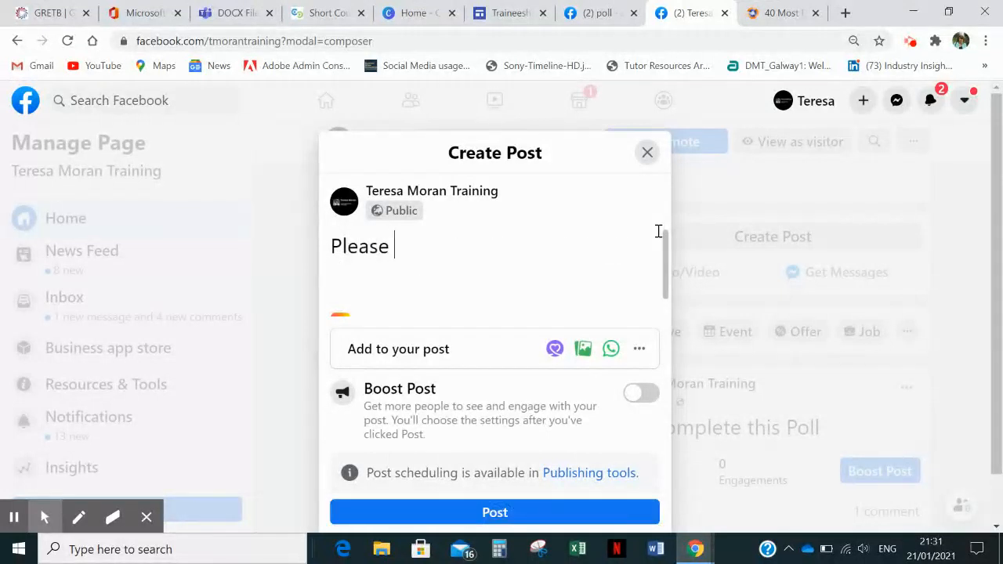
{"action": "type", "text": "complete "}
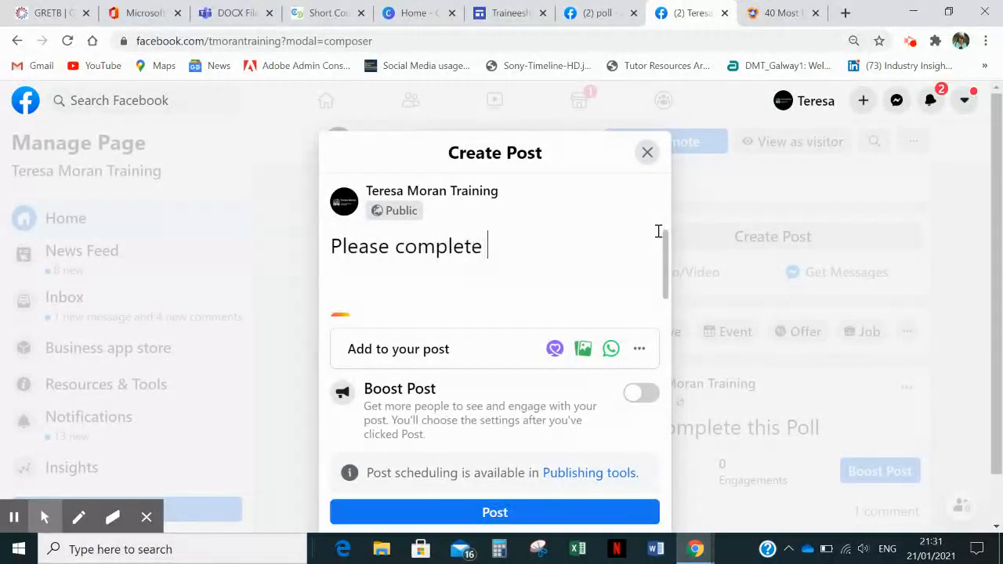
{"action": "type", "text": "this Poll"}
{"action": "key", "text": "ctrl+v"}
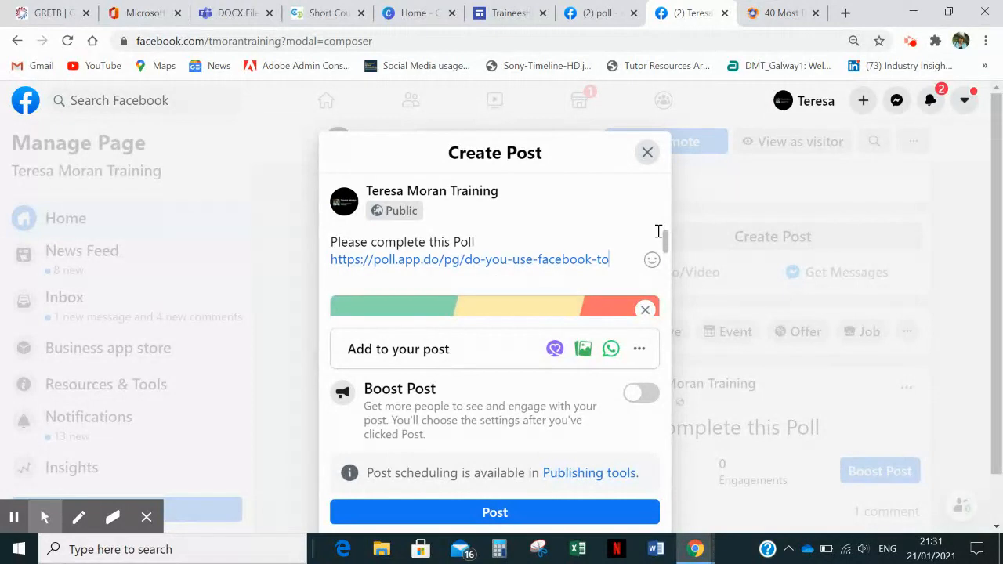
{"action": "left_click", "coordinate": [642, 309]}
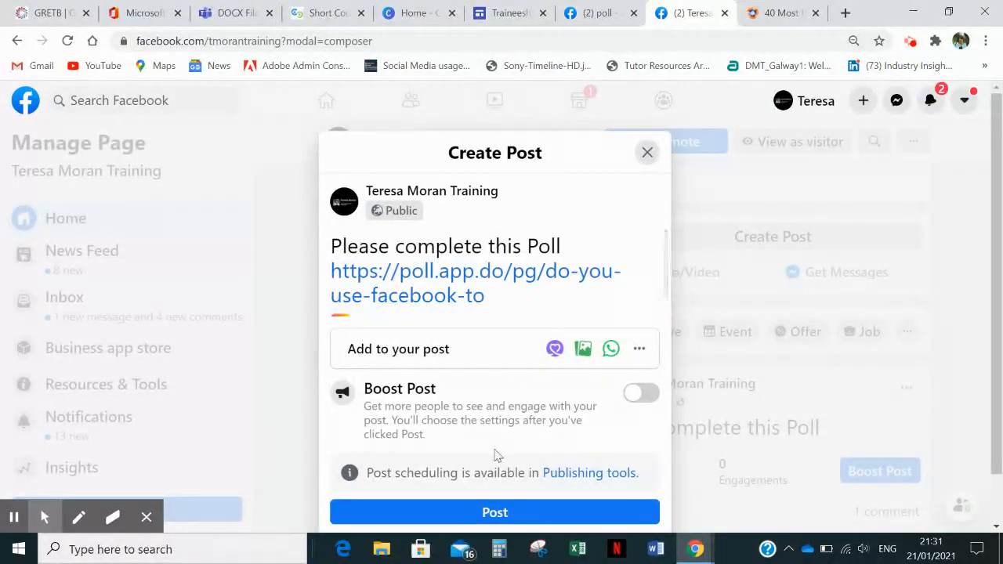
{"action": "left_click", "coordinate": [475, 520]}
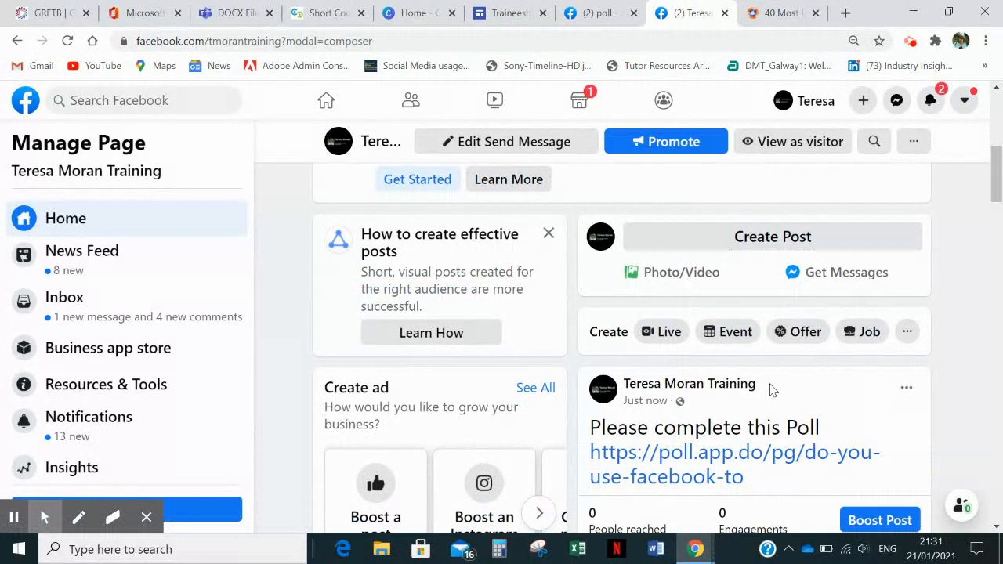
- Open the poll through the link in the newest Page post and answer Y to "Do you connect with friends on Facebook"
{"action": "left_click", "coordinate": [723, 465]}
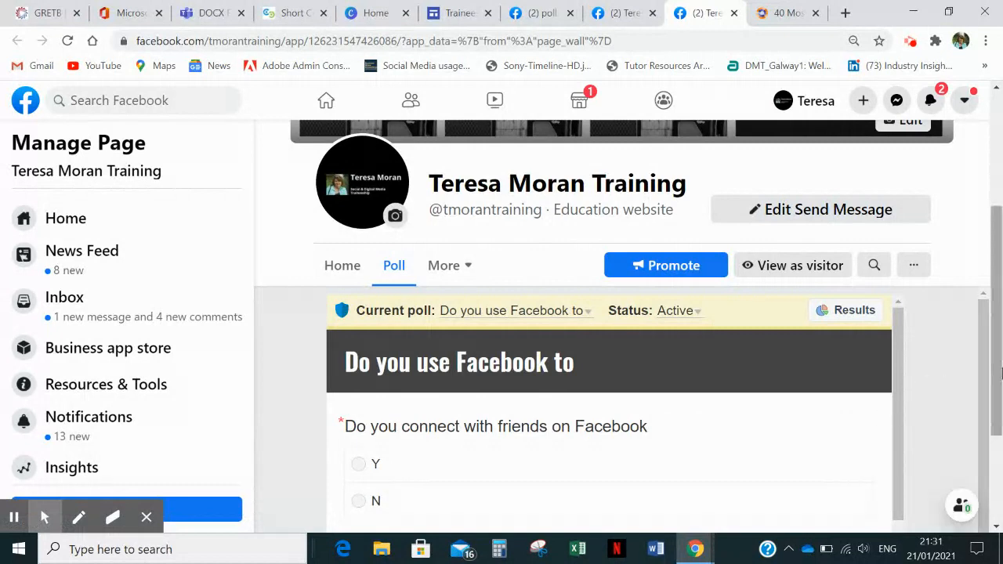
{"action": "scroll", "coordinate": [994, 345], "scroll_direction": "down", "scroll_amount": 2}
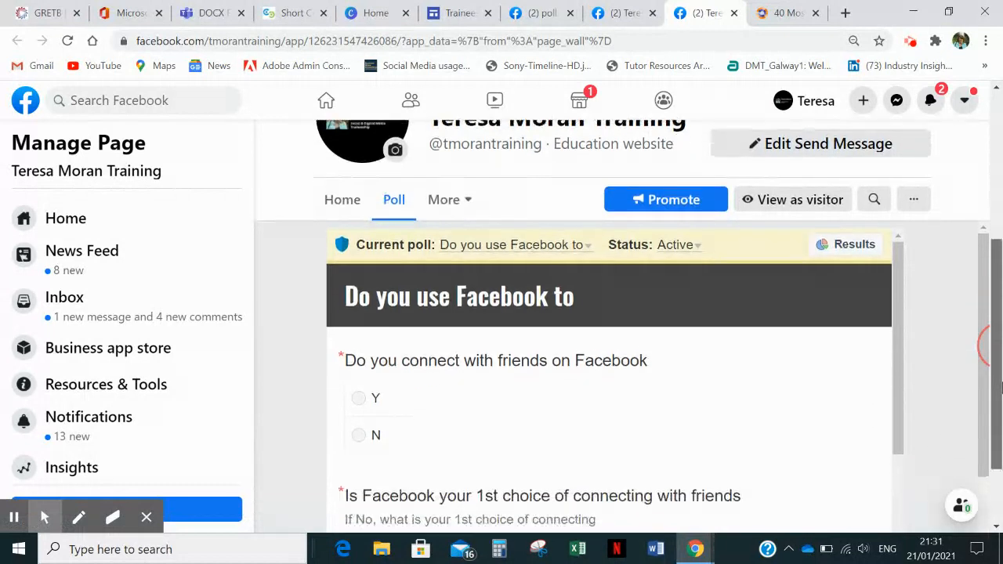
{"action": "left_click", "coordinate": [360, 364]}
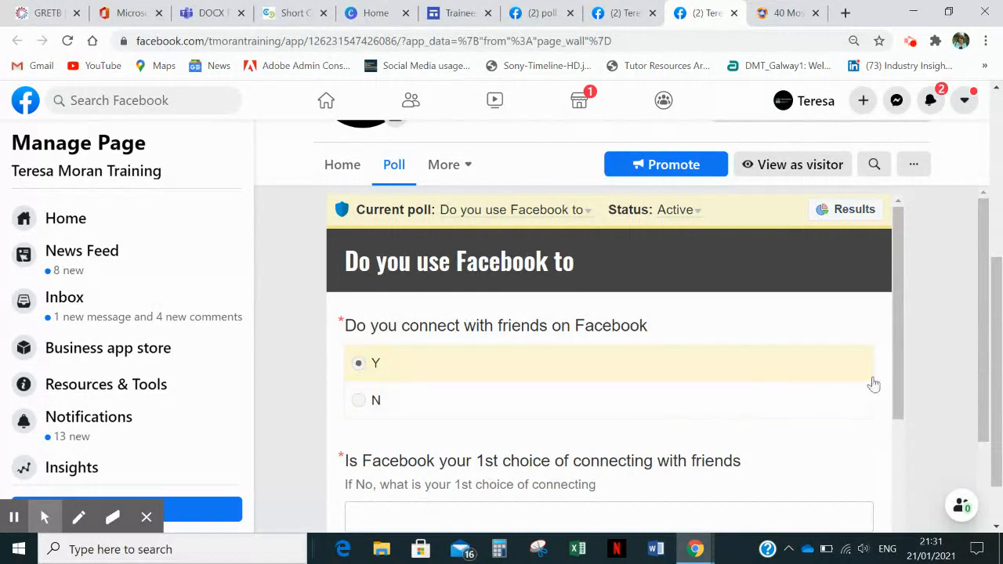
- Answer "yes" to the question "Is Facebook your 1st choice of connecting with friends"
{"action": "left_click_drag", "start_coordinate": [899, 363], "coordinate": [914, 418]}
{"action": "left_click", "coordinate": [483, 383]}
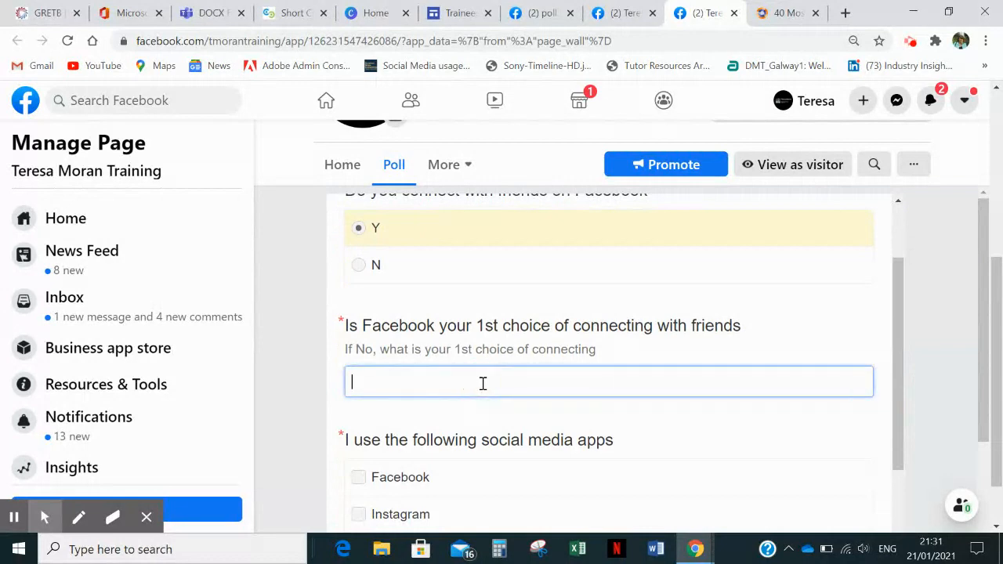
{"action": "type", "text": "yes"}
- Select Facebook, Instagram, Twitter, LinkedIn and WhatsApp as the social media apps used
{"action": "left_click_drag", "start_coordinate": [898, 325], "coordinate": [907, 399]}
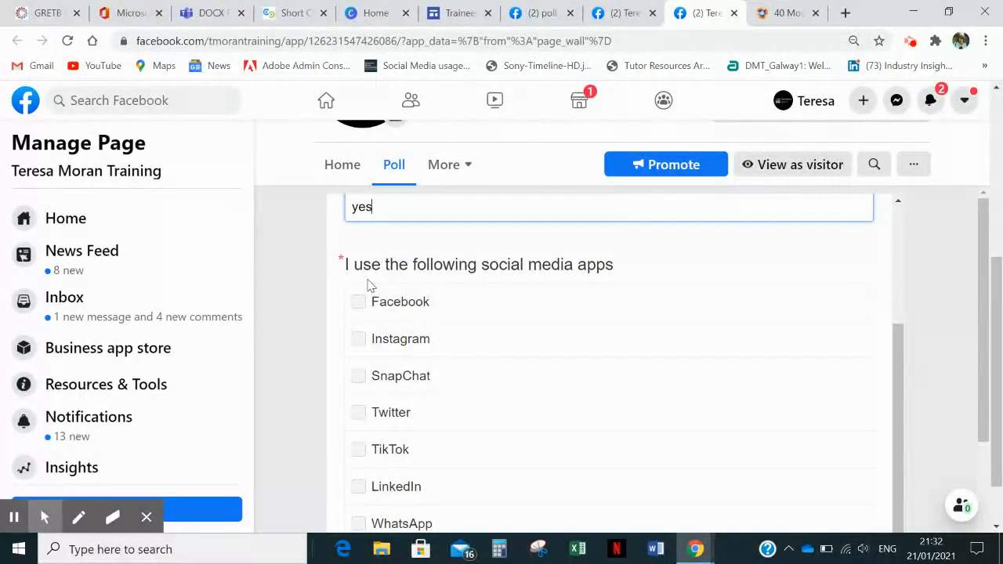
{"action": "left_click", "coordinate": [357, 308]}
{"action": "left_click", "coordinate": [357, 344]}
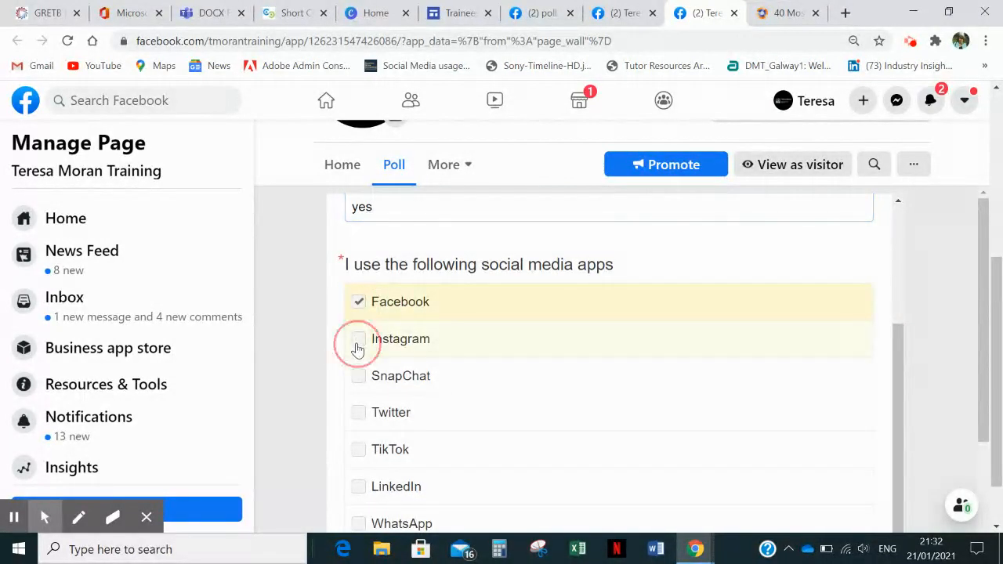
{"action": "left_click", "coordinate": [358, 418]}
{"action": "left_click", "coordinate": [358, 491]}
{"action": "left_click", "coordinate": [358, 527]}
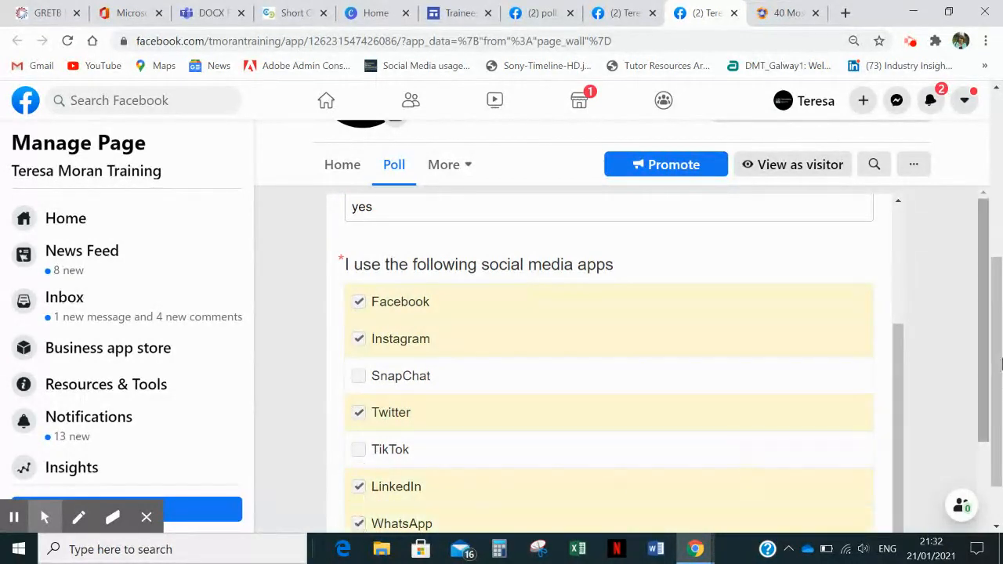
- Answer N to the poll question "Have you got a business"
{"action": "left_click_drag", "start_coordinate": [984, 326], "coordinate": [1001, 443]}
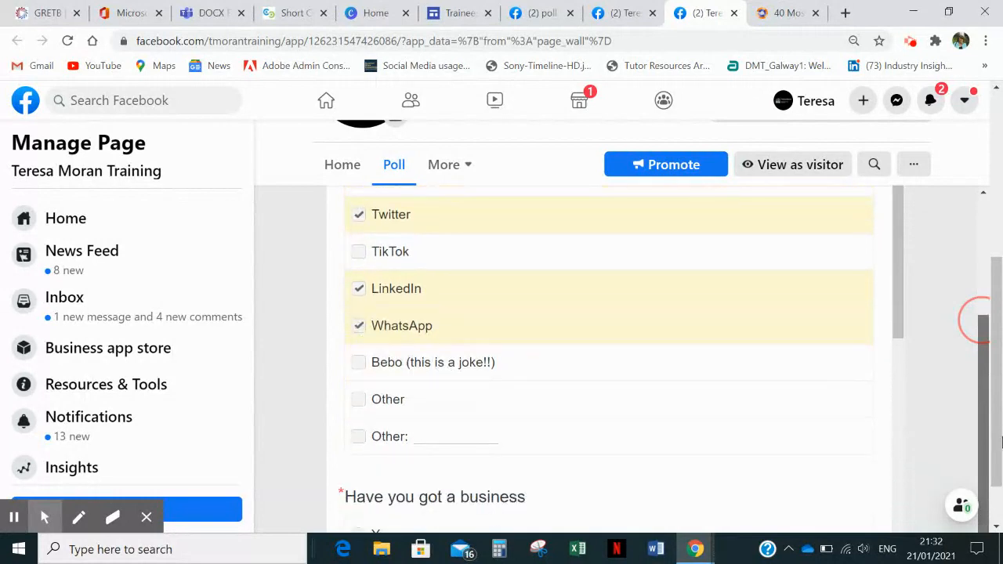
{"action": "left_click_drag", "start_coordinate": [1001, 445], "coordinate": [1001, 445]}
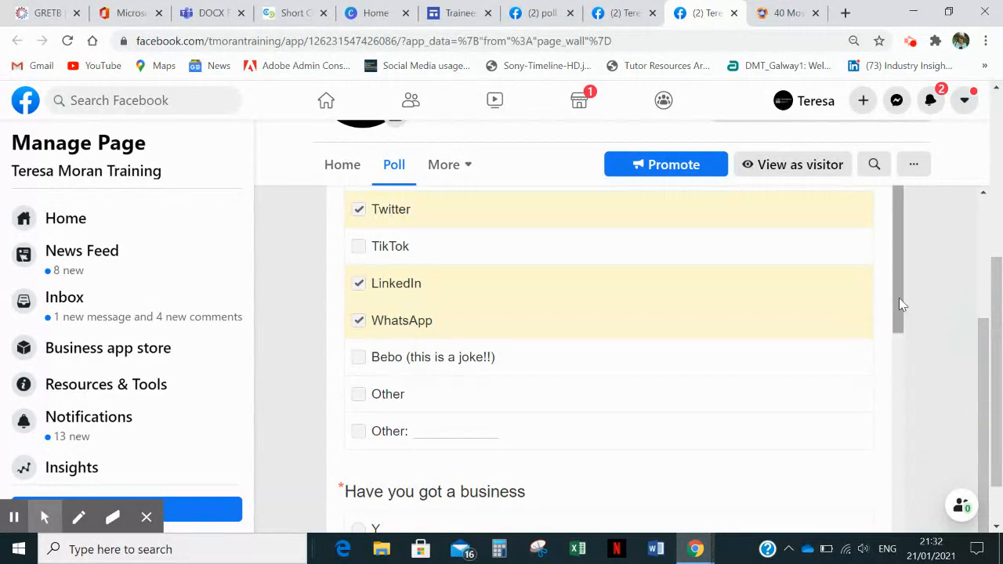
{"action": "left_click_drag", "start_coordinate": [901, 302], "coordinate": [914, 363]}
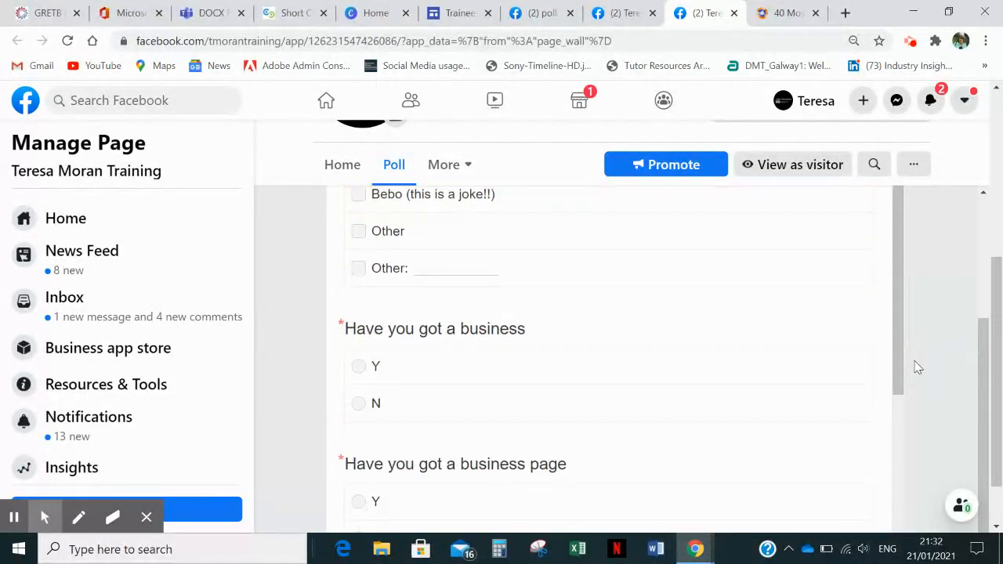
{"action": "left_click", "coordinate": [359, 409]}
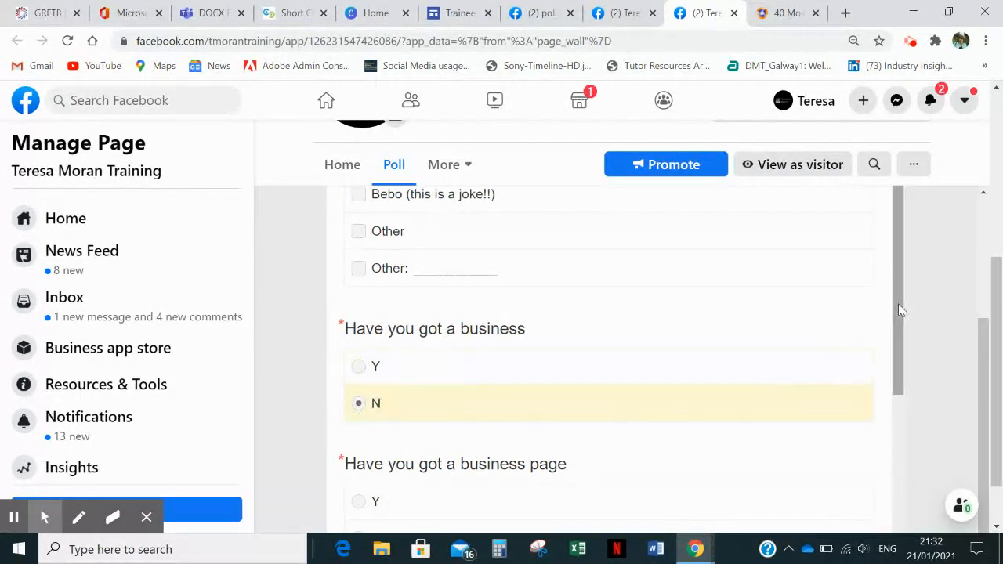
- Answer Y to "Have you got a business page" and change the "Have you got a business" answer to Y
{"action": "left_click_drag", "start_coordinate": [902, 310], "coordinate": [908, 378]}
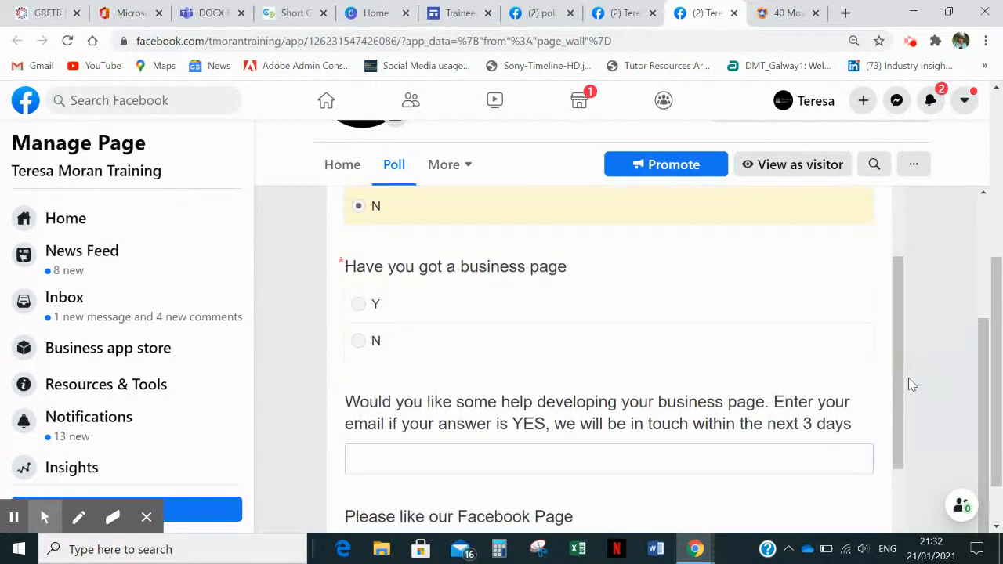
{"action": "left_click", "coordinate": [360, 306]}
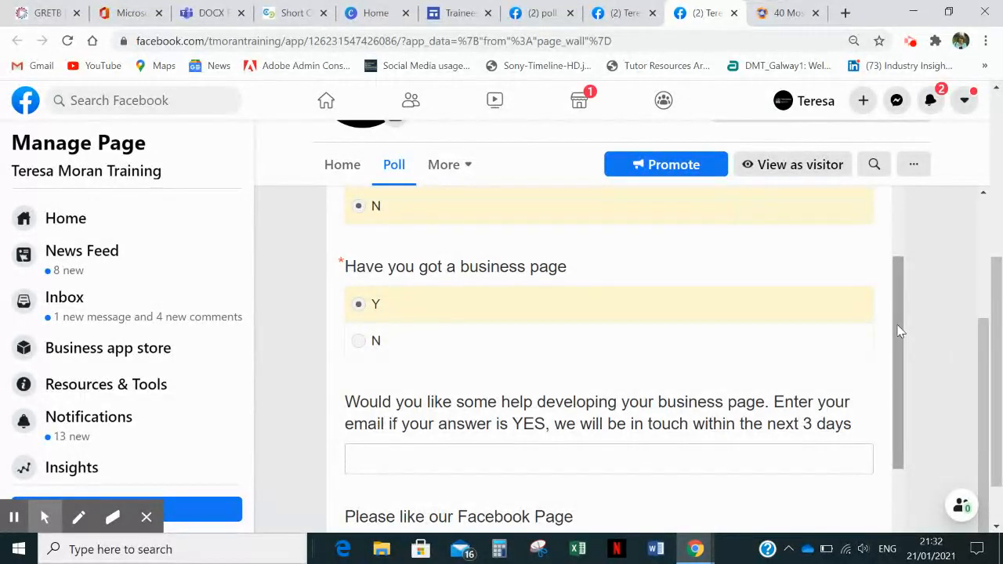
{"action": "scroll", "coordinate": [900, 329], "scroll_direction": "up", "scroll_amount": 2}
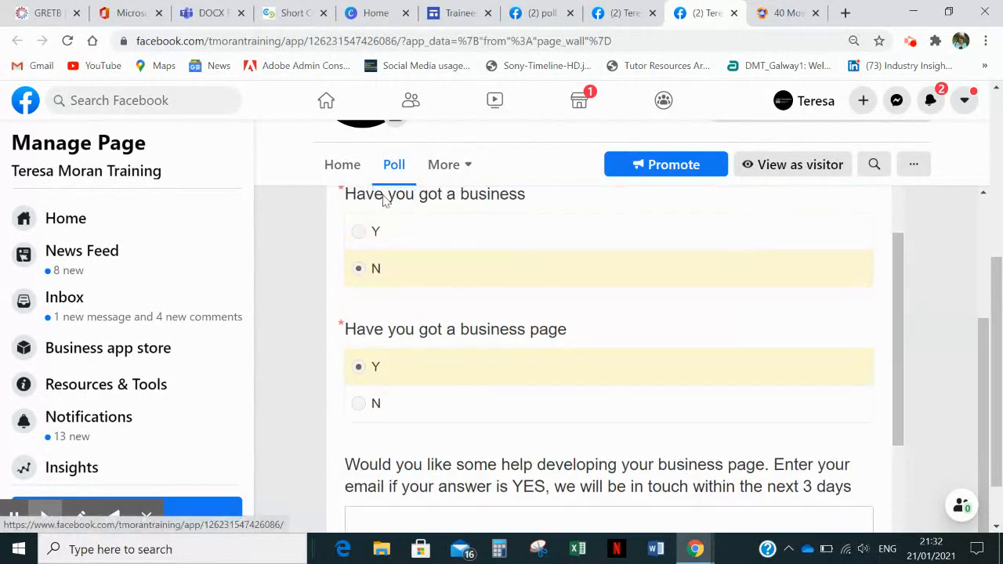
{"action": "left_click", "coordinate": [357, 232]}
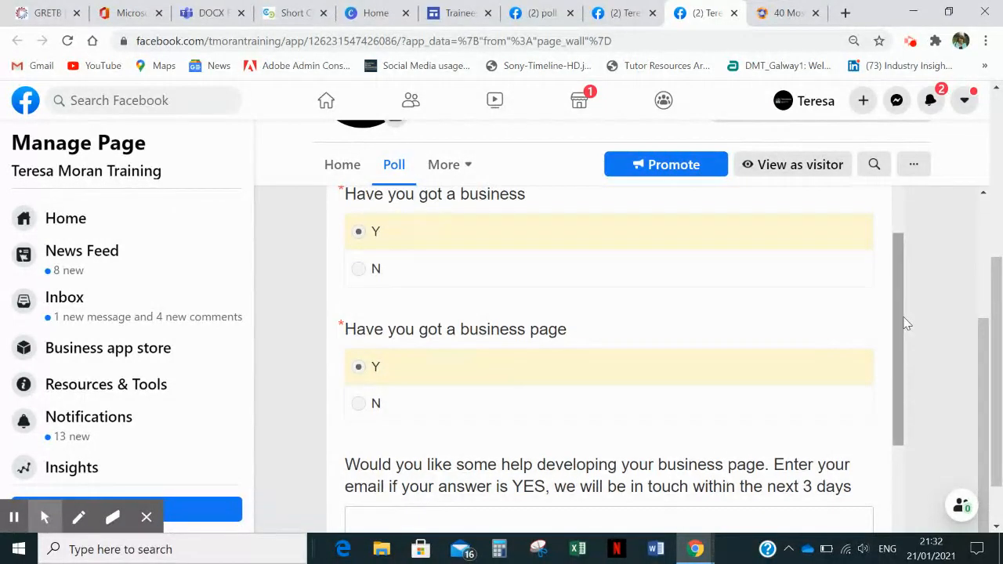
- Fill in the respondent's e-mail address under the question offering help with developing a business page
{"action": "left_click_drag", "start_coordinate": [896, 319], "coordinate": [899, 388]}
{"action": "left_click", "coordinate": [471, 341]}
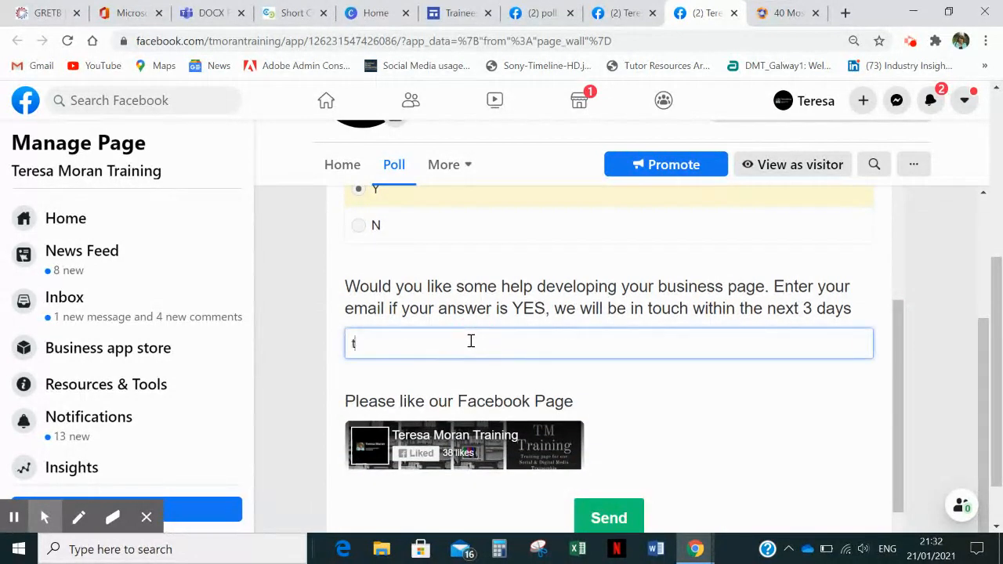
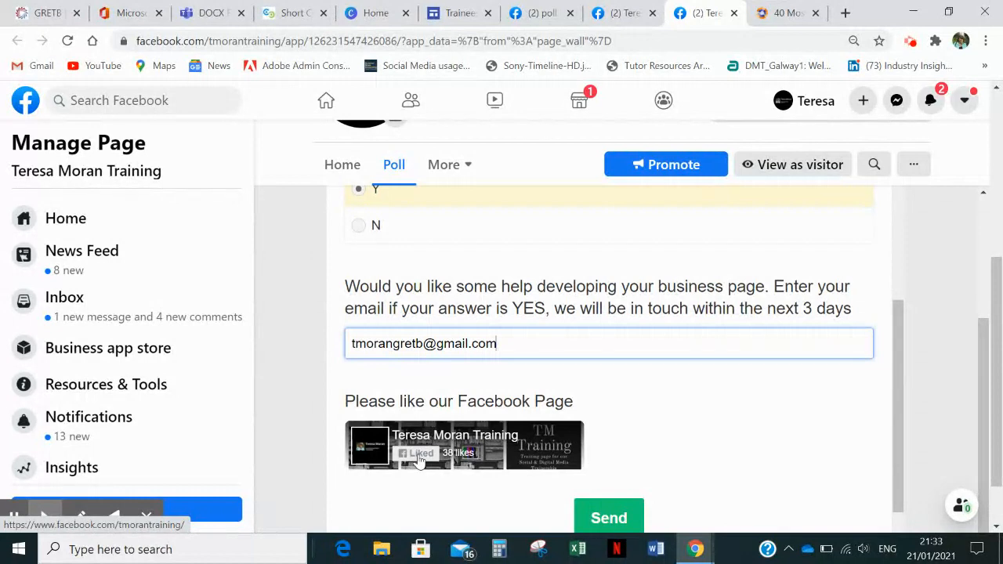
- Submit the completed poll and view the page shown after submission from its beginning
{"action": "left_click", "coordinate": [603, 519]}
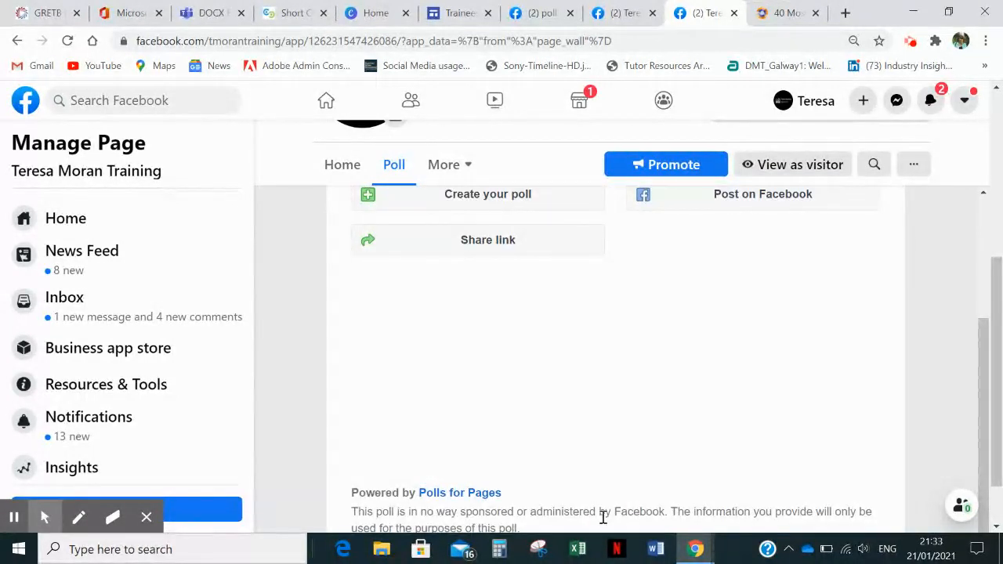
{"action": "left_click", "coordinate": [986, 394]}
{"action": "left_click_drag", "start_coordinate": [986, 394], "coordinate": [994, 259]}
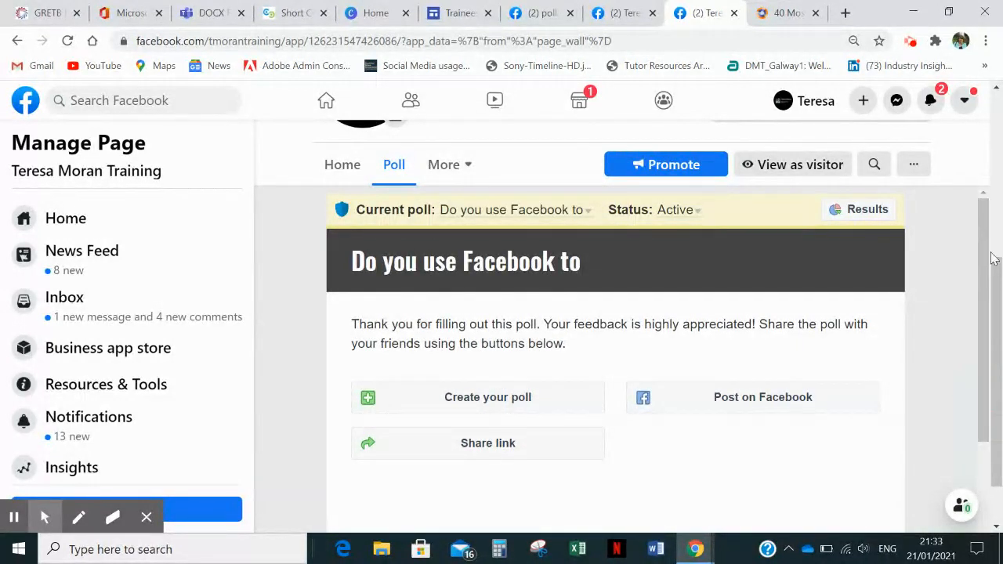